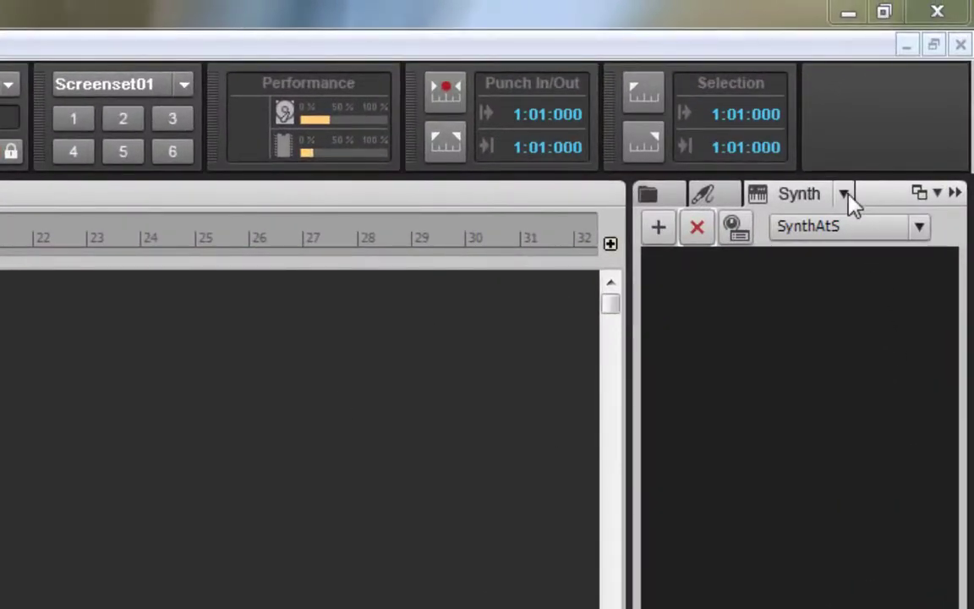
Step: Insert Reason as a ReWire device with MIDI Source and First Synth Audio Output tracks, and open the Reason window
{"action": "left_click", "coordinate": [844, 194]}
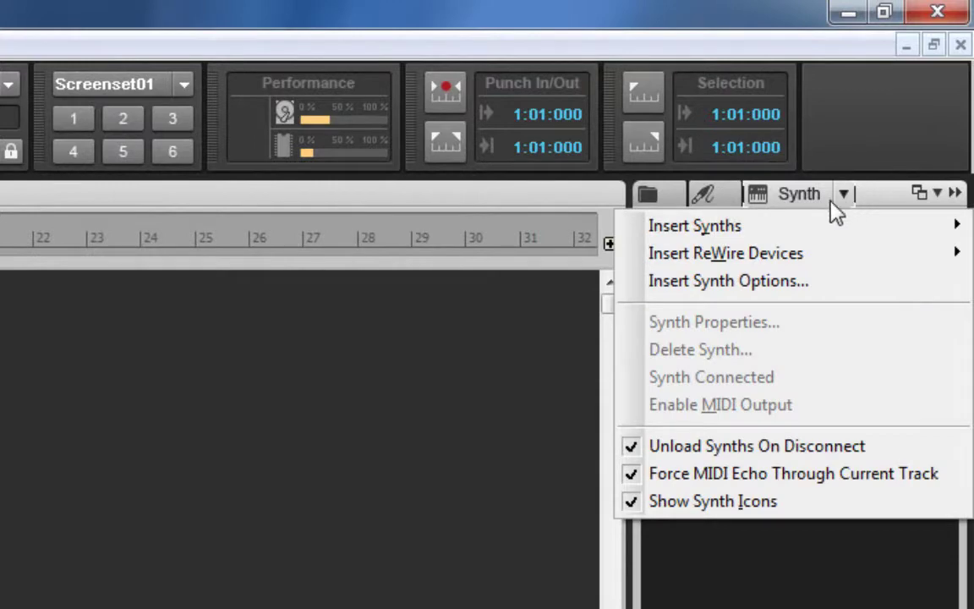
{"action": "mouse_move", "coordinate": [774, 272]}
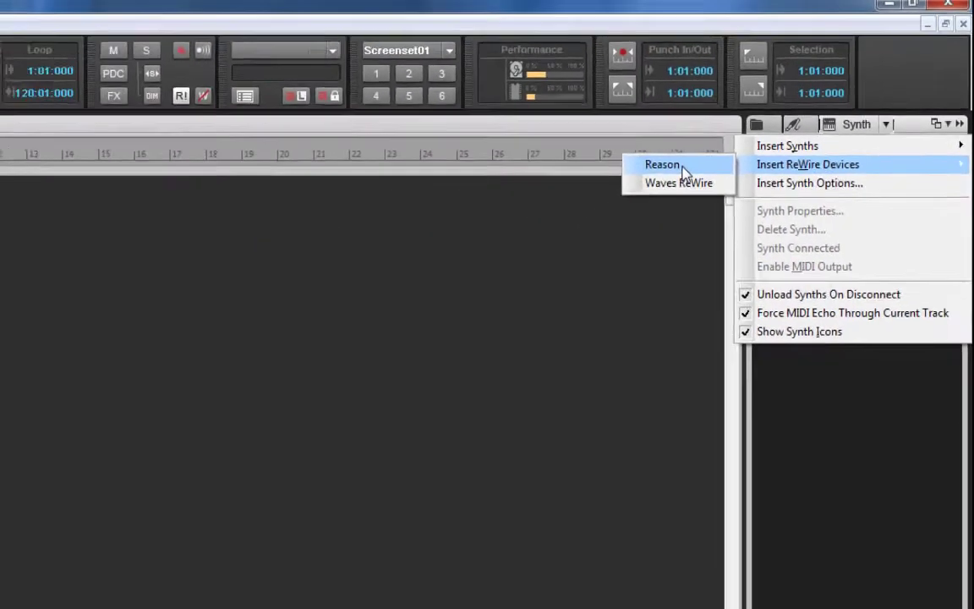
{"action": "left_click", "coordinate": [506, 253]}
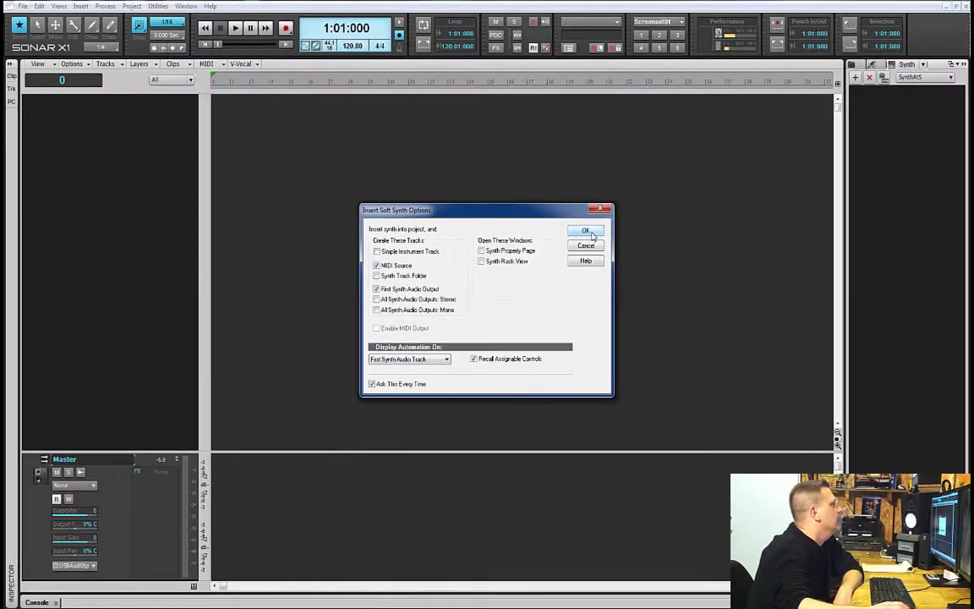
{"action": "left_click", "coordinate": [728, 135]}
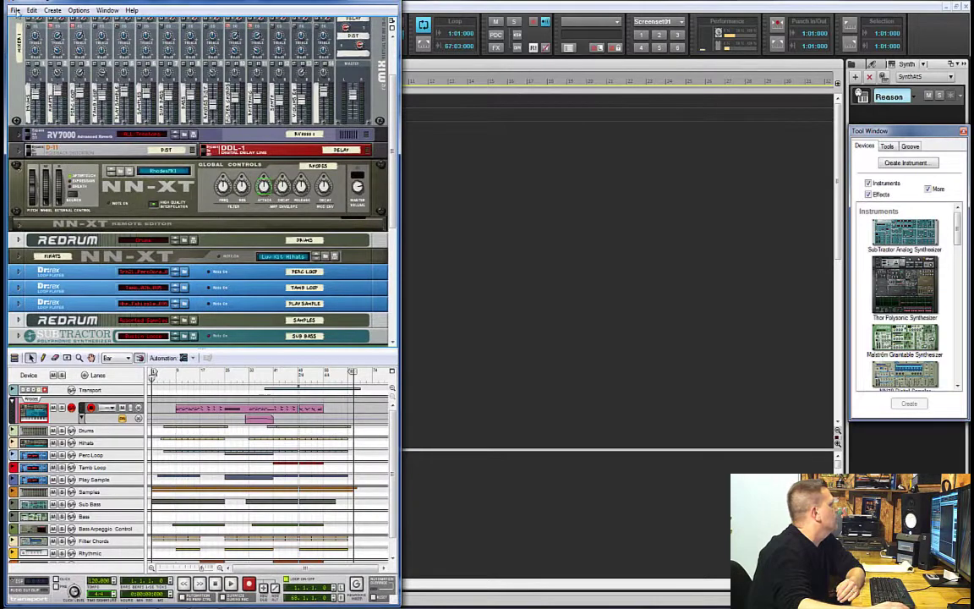
Step: In Reason, open the recently used song sample.rns
{"action": "left_click", "coordinate": [15, 10]}
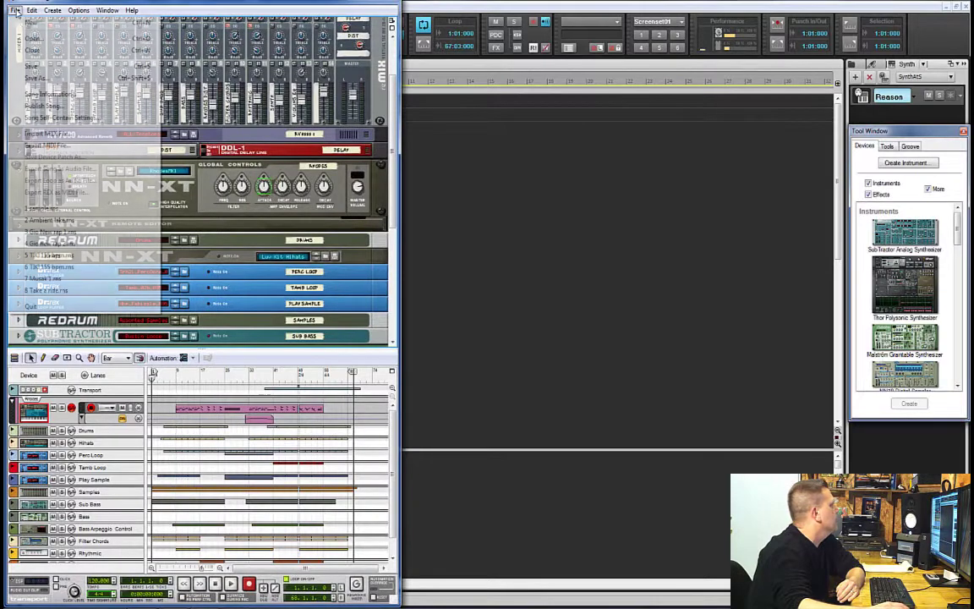
{"action": "left_click", "coordinate": [64, 208]}
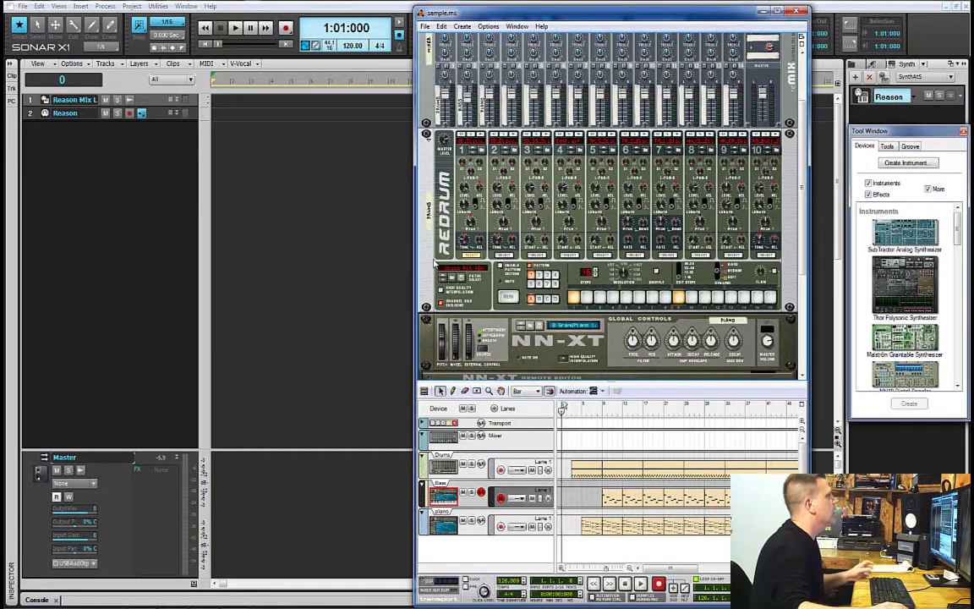
Step: Flip the Reason rack to its rear, examine the cabling between the mixer, Redrum and both NN-XT samplers, and return to the front
{"action": "left_click", "coordinate": [434, 264]}
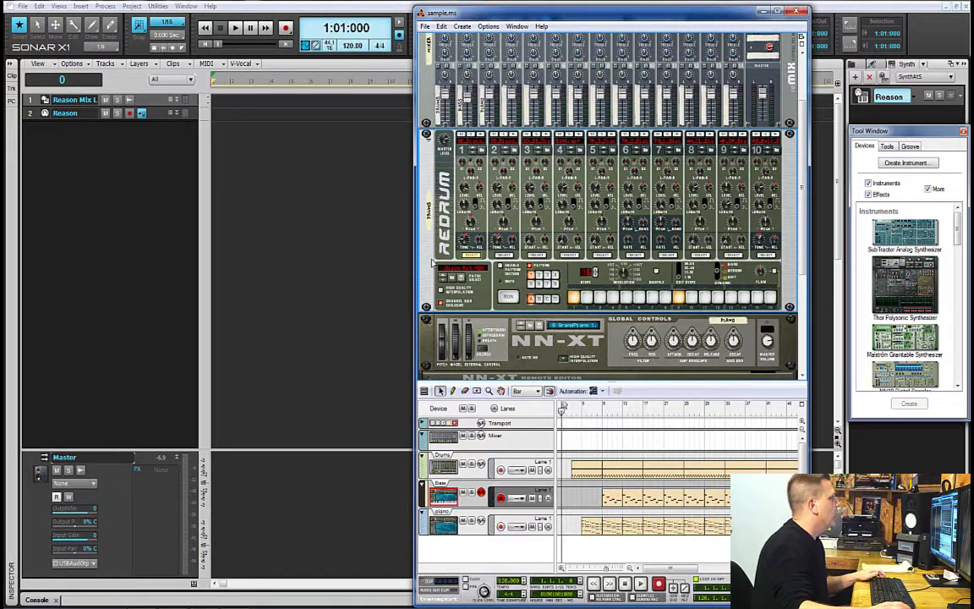
{"action": "key", "text": "Tab"}
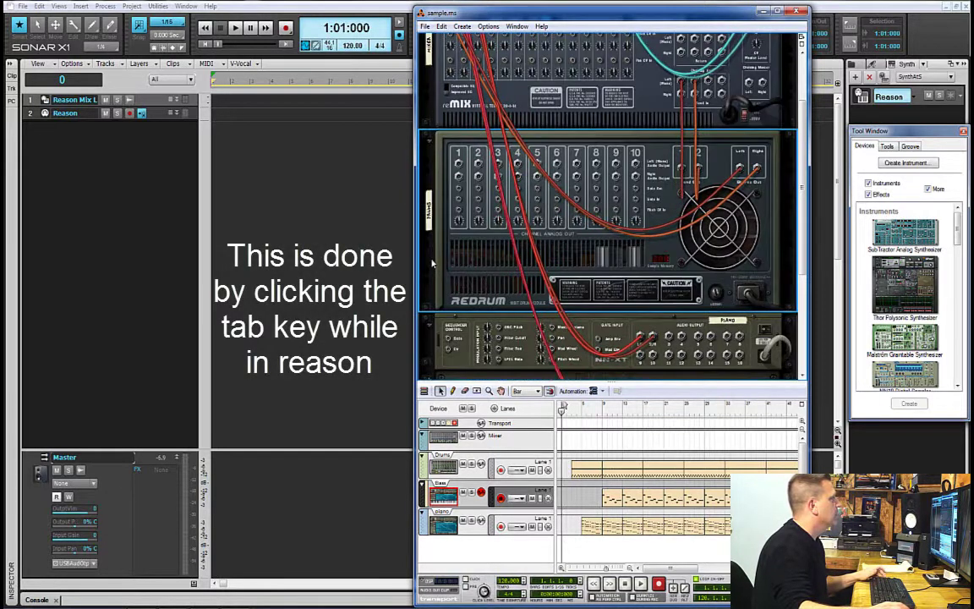
{"action": "scroll", "coordinate": [544, 271], "scroll_direction": "up", "scroll_amount": 3}
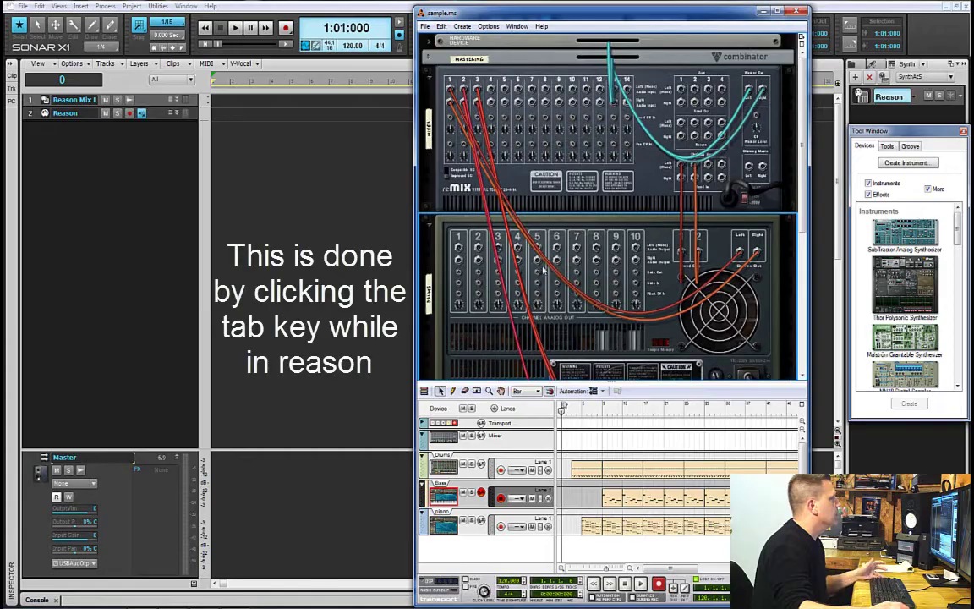
{"action": "scroll", "coordinate": [558, 270], "scroll_direction": "down", "scroll_amount": 5}
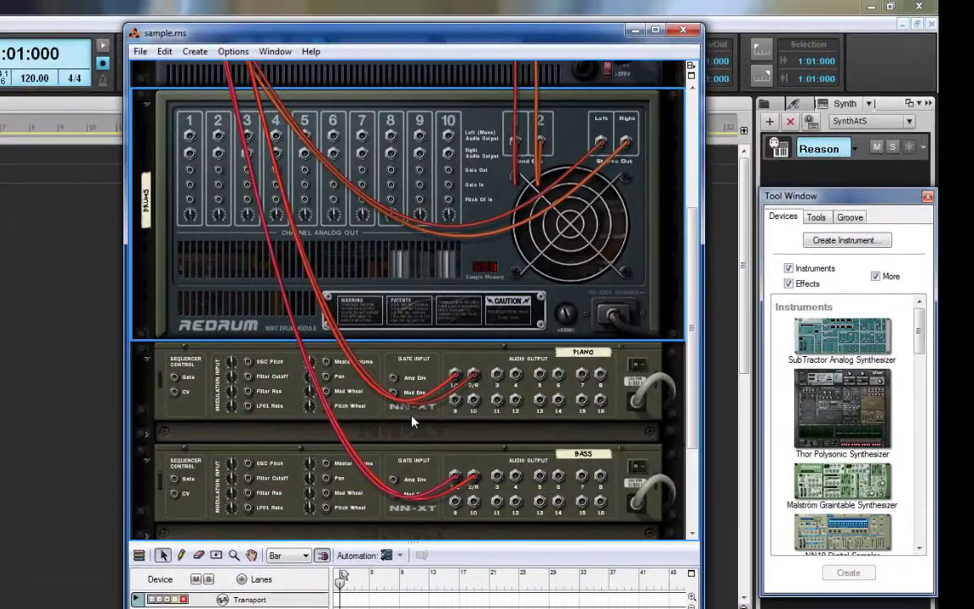
{"action": "scroll", "coordinate": [412, 421], "scroll_direction": "up", "scroll_amount": 4}
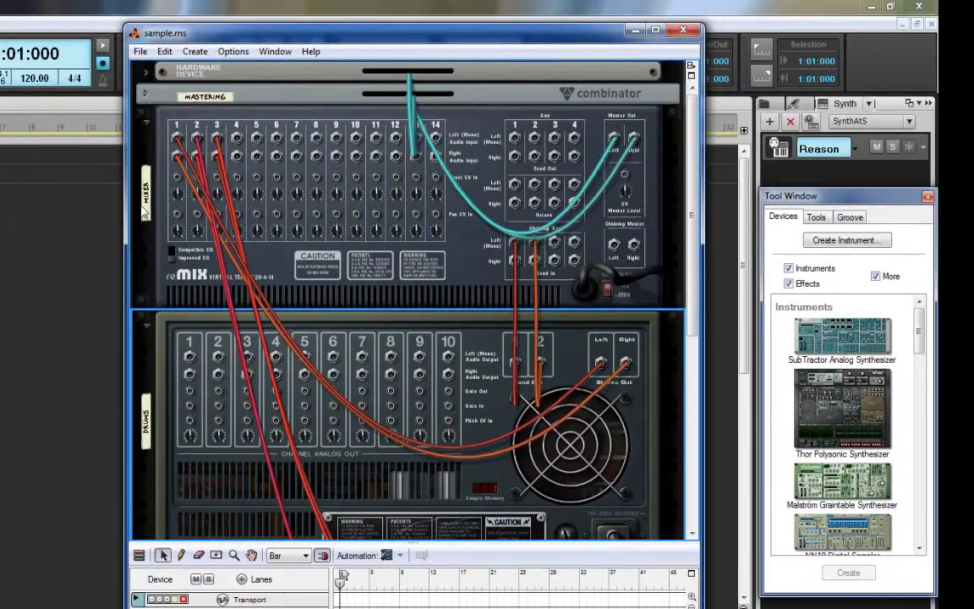
{"action": "key", "text": "Tab"}
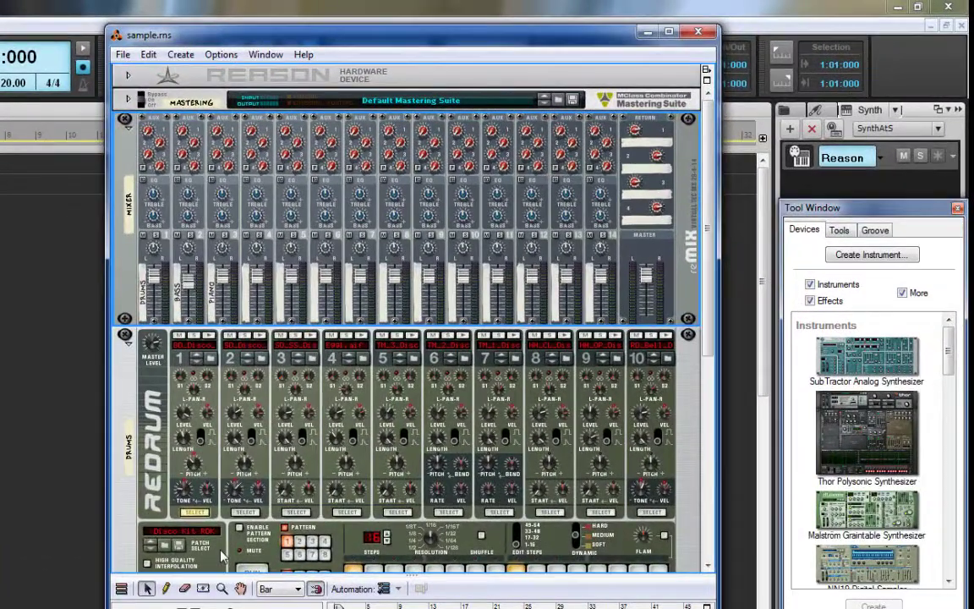
Step: Audition Redrum's drum channel 1 and play the song with the Drums track soloed, stopping playback after a few bars
{"action": "left_click", "coordinate": [210, 338]}
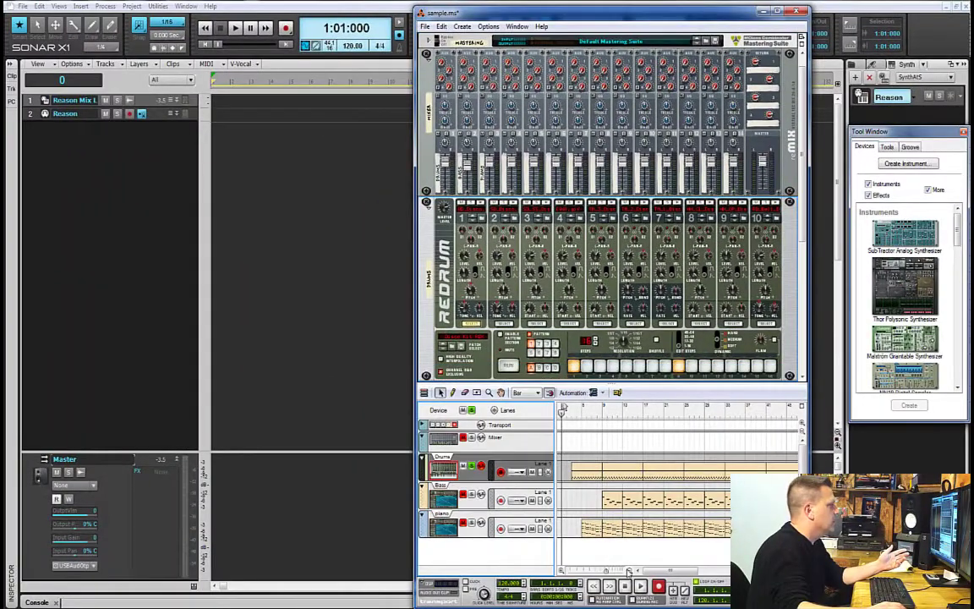
{"action": "left_click", "coordinate": [640, 586]}
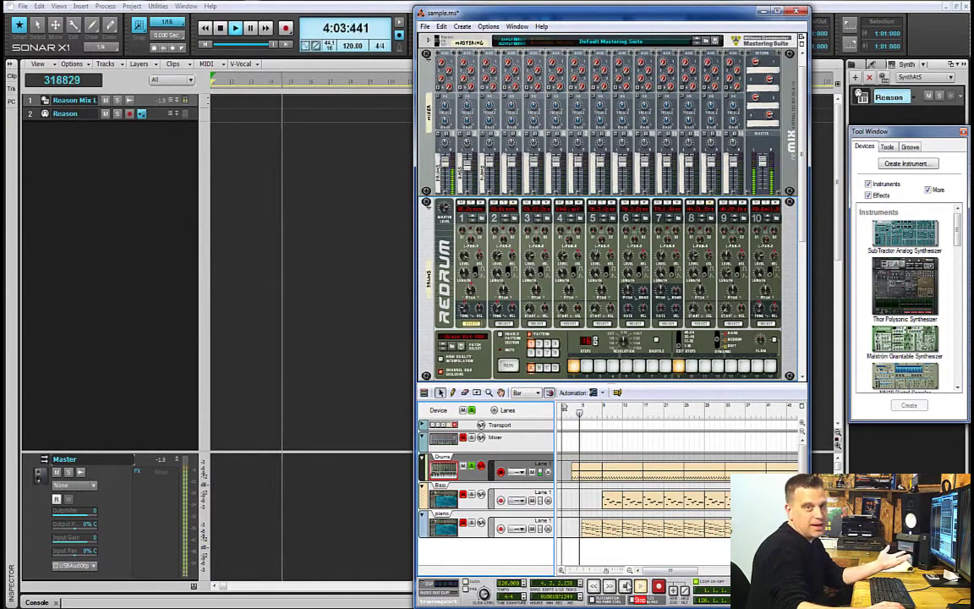
{"action": "key", "text": "space"}
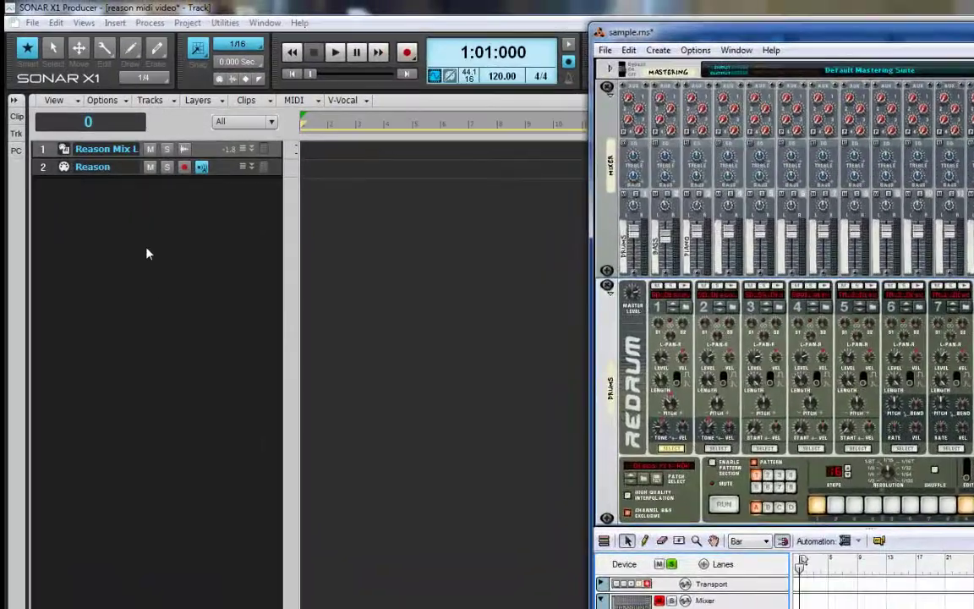
Step: In SONAR, insert multiple tracks with an audio track count of 5 and a MIDI track count of 1
{"action": "right_click", "coordinate": [138, 236]}
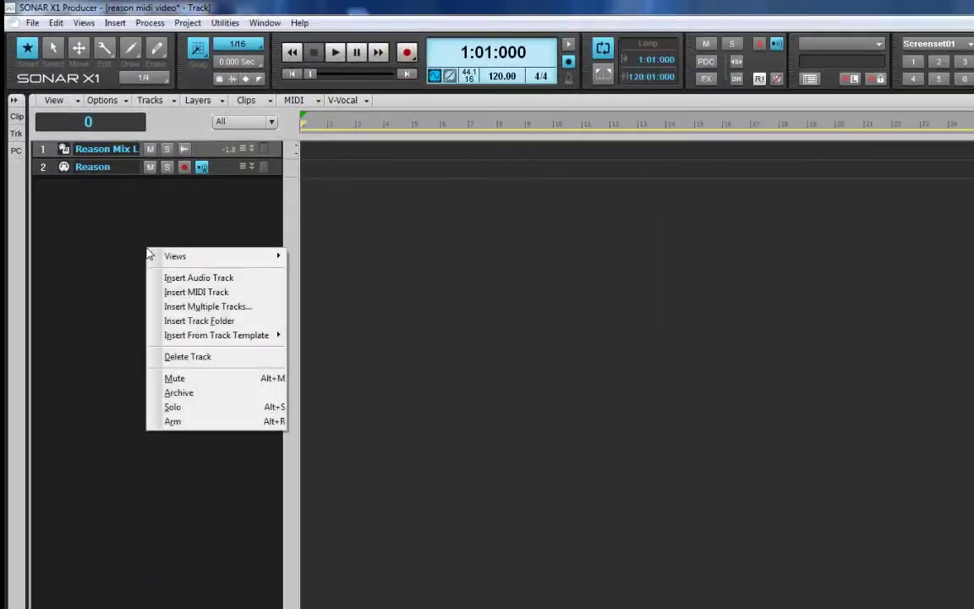
{"action": "left_click", "coordinate": [195, 306]}
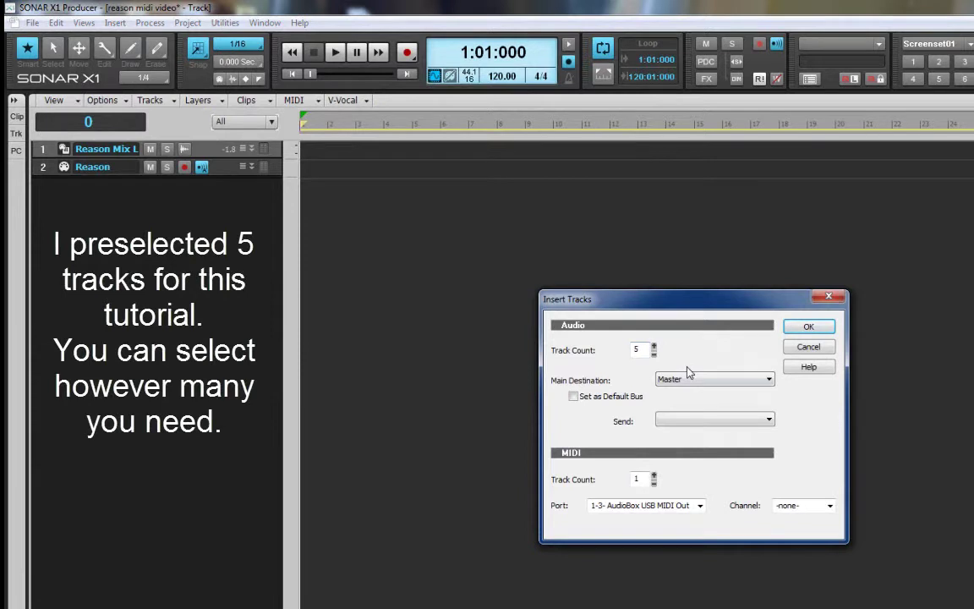
{"action": "left_click", "coordinate": [827, 331]}
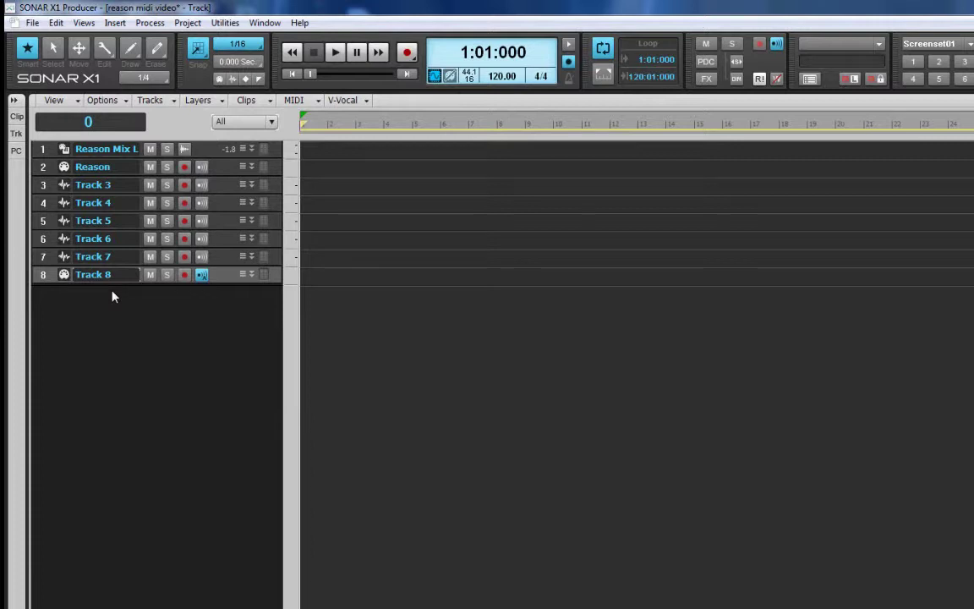
Step: Delete the MIDI track Track 8 and the two Reason tracks at the start of the track list
{"action": "right_click", "coordinate": [42, 277]}
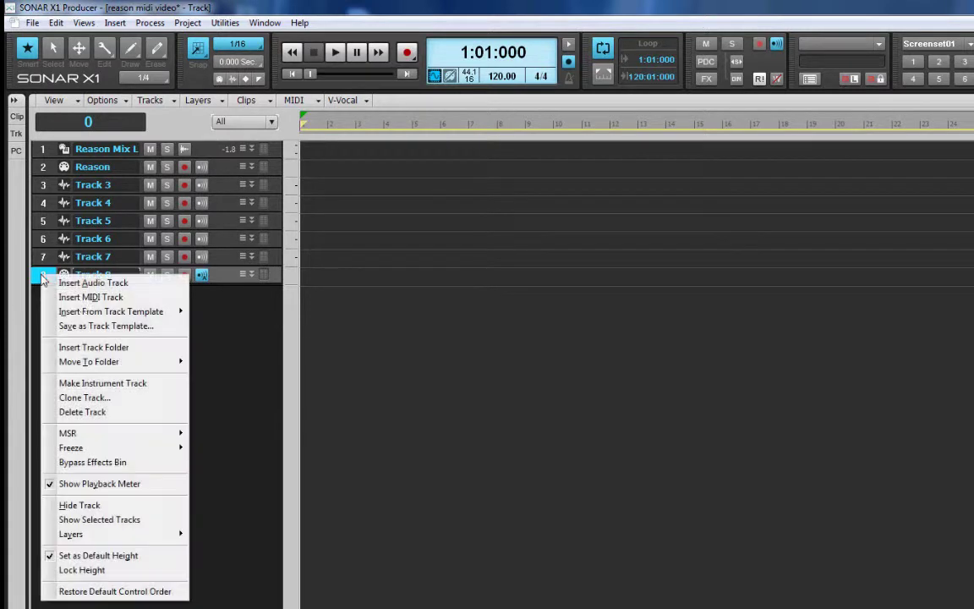
{"action": "left_click", "coordinate": [98, 412]}
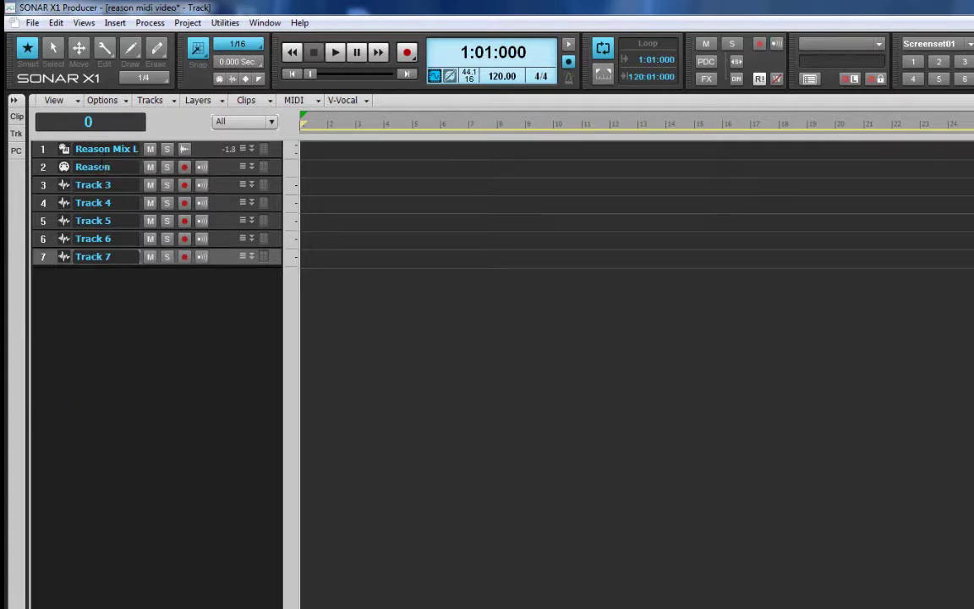
{"action": "left_click", "coordinate": [39, 149]}
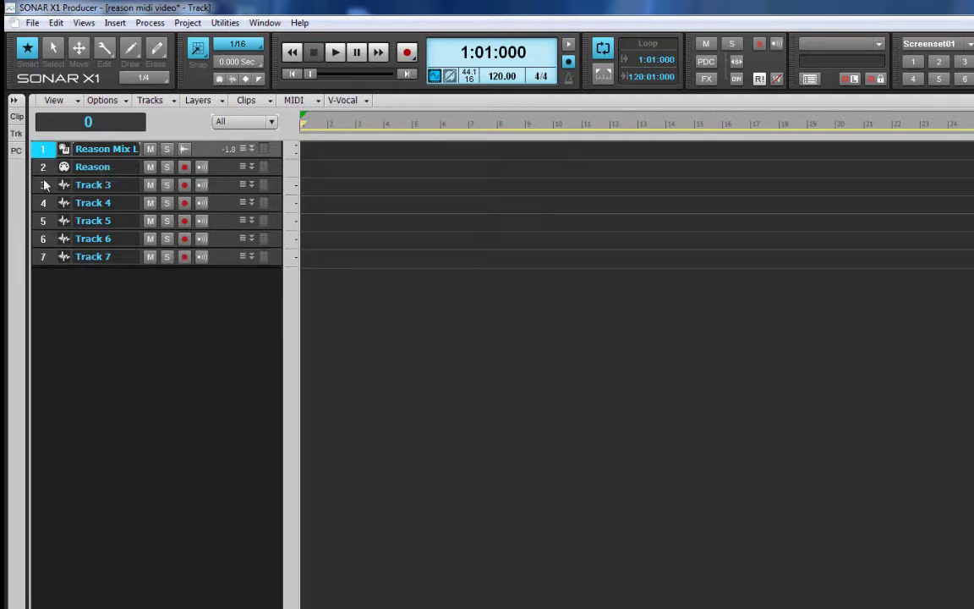
{"action": "left_click", "coordinate": [41, 166], "text": "ctrl"}
{"action": "right_click", "coordinate": [41, 164]}
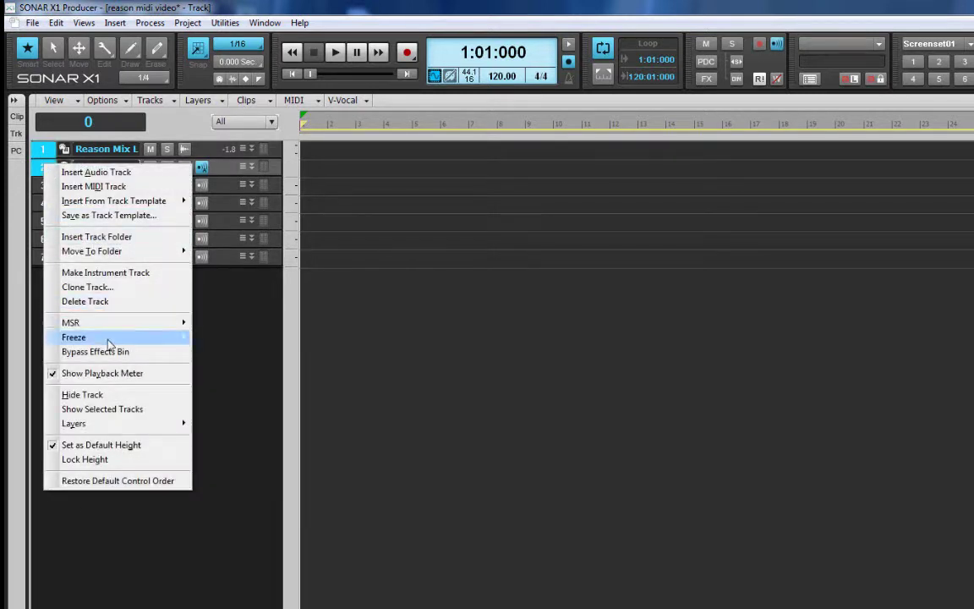
{"action": "left_click", "coordinate": [108, 301]}
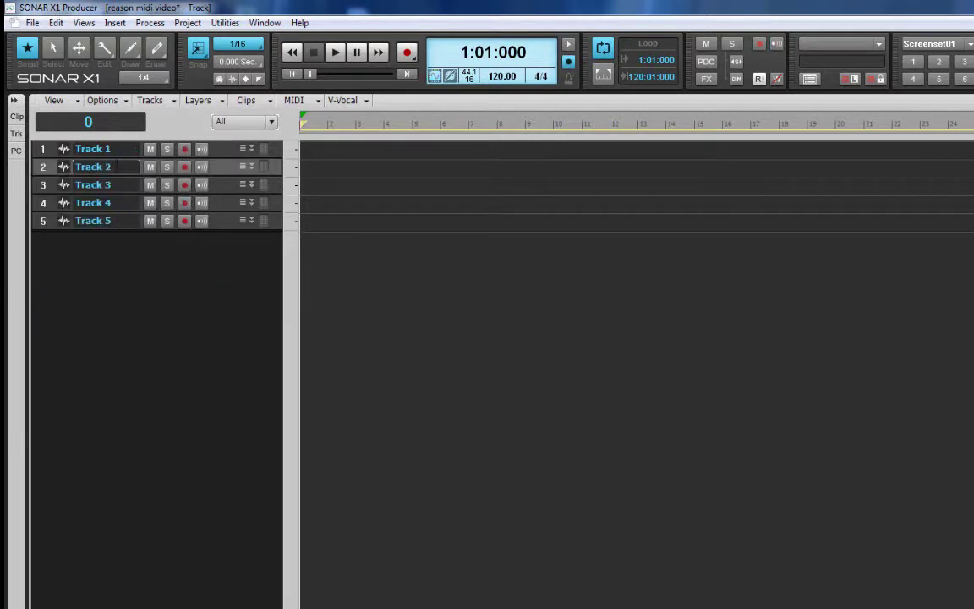
Step: Rename the five audio tracks in order as kick, snare, hihat, bass and piano
{"action": "double_click", "coordinate": [116, 150]}
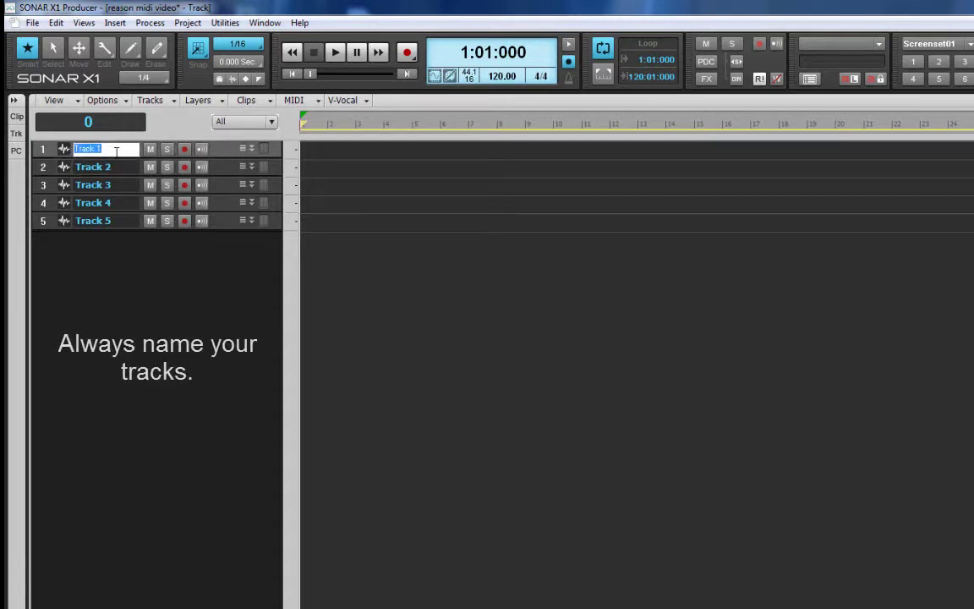
{"action": "type", "text": "kick"}
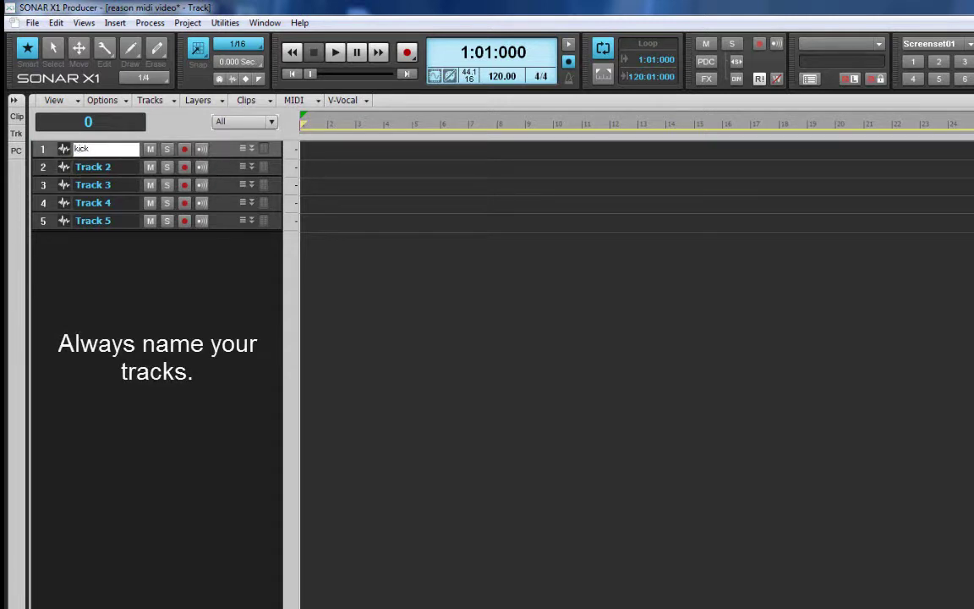
{"action": "key", "text": "Return"}
{"action": "double_click", "coordinate": [105, 167]}
{"action": "type", "text": "snare"}
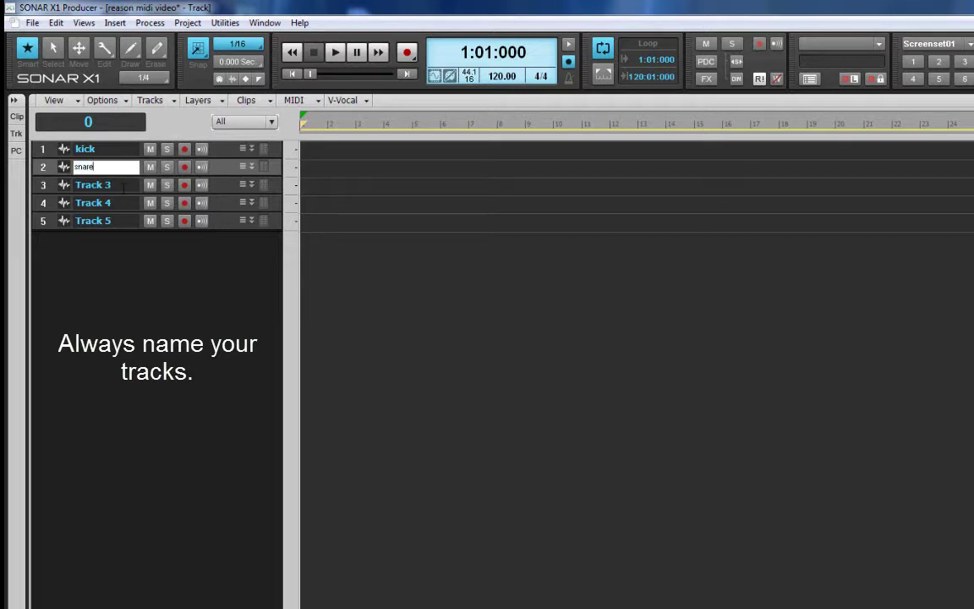
{"action": "double_click", "coordinate": [123, 186]}
{"action": "type", "text": "hihat"}
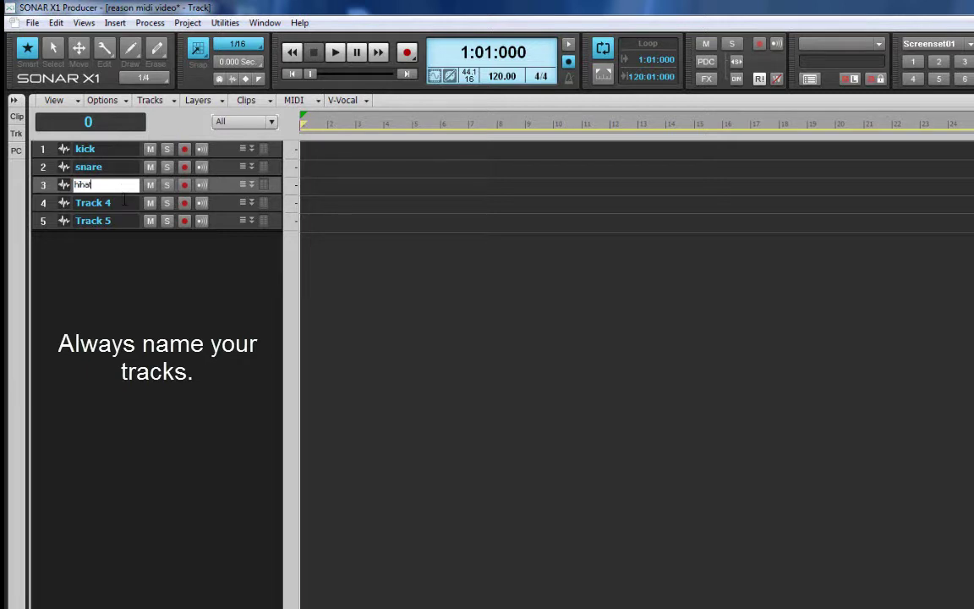
{"action": "double_click", "coordinate": [125, 200]}
{"action": "type", "text": "bass"}
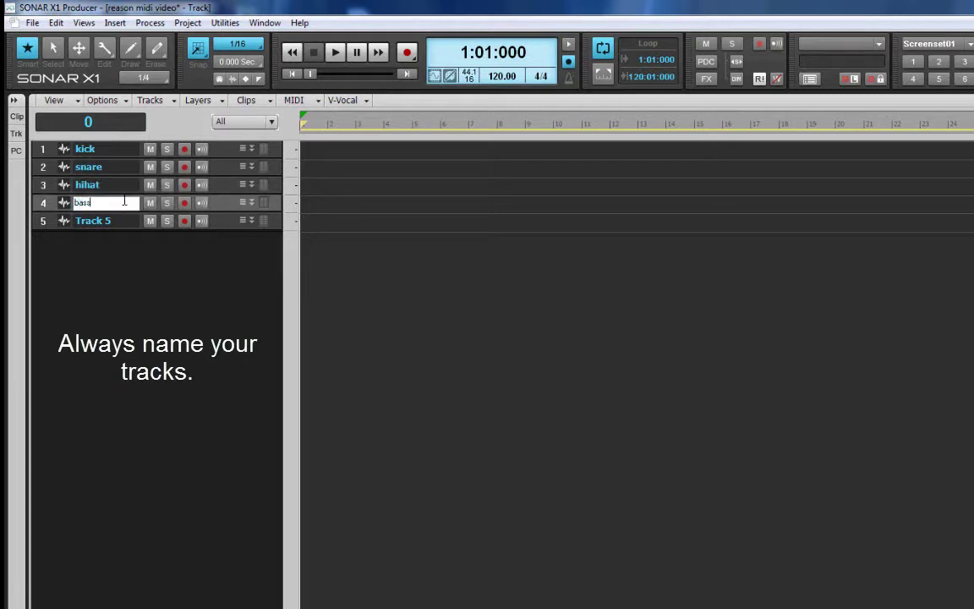
{"action": "double_click", "coordinate": [121, 222]}
{"action": "type", "text": "piano"}
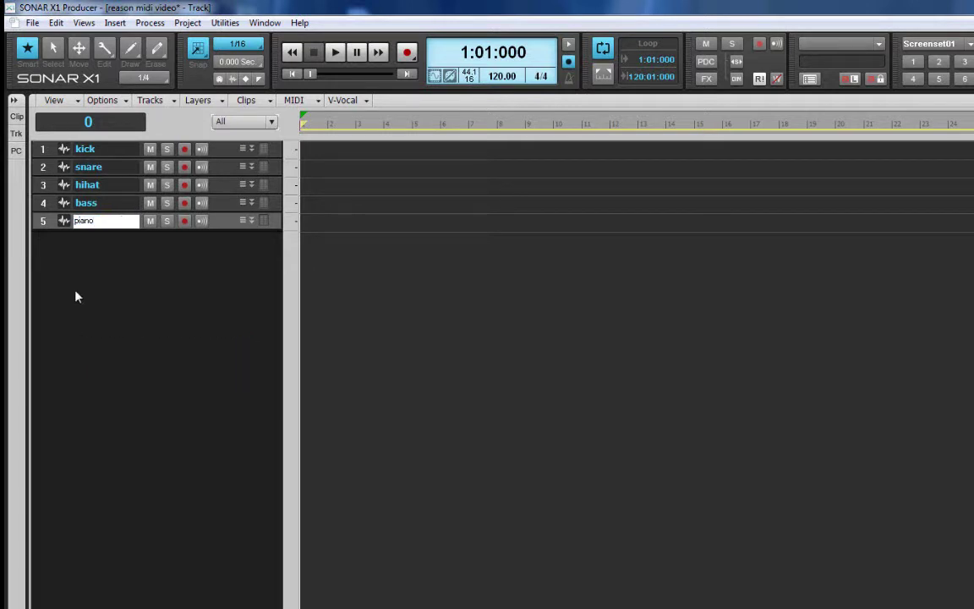
{"action": "key", "text": "Return"}
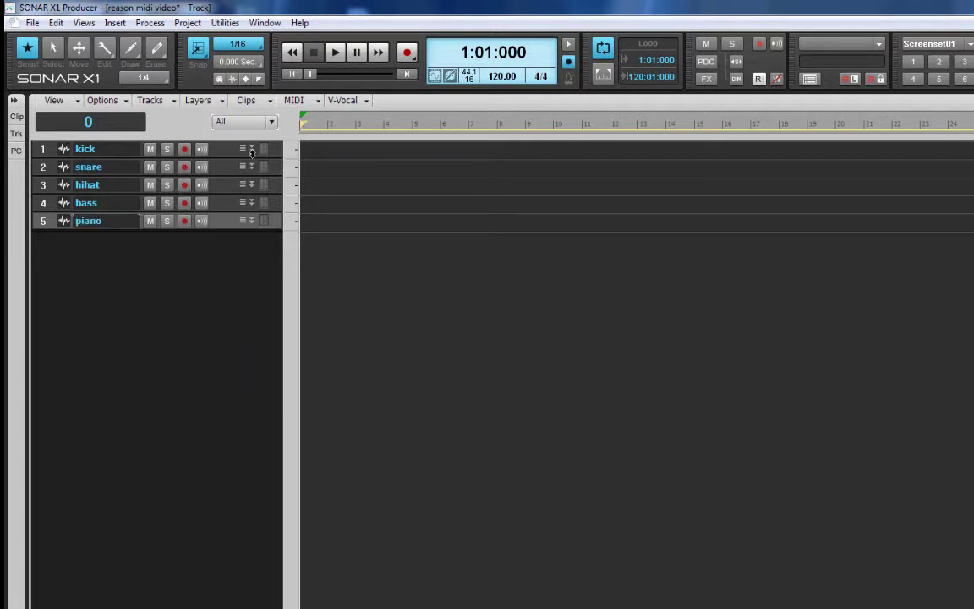
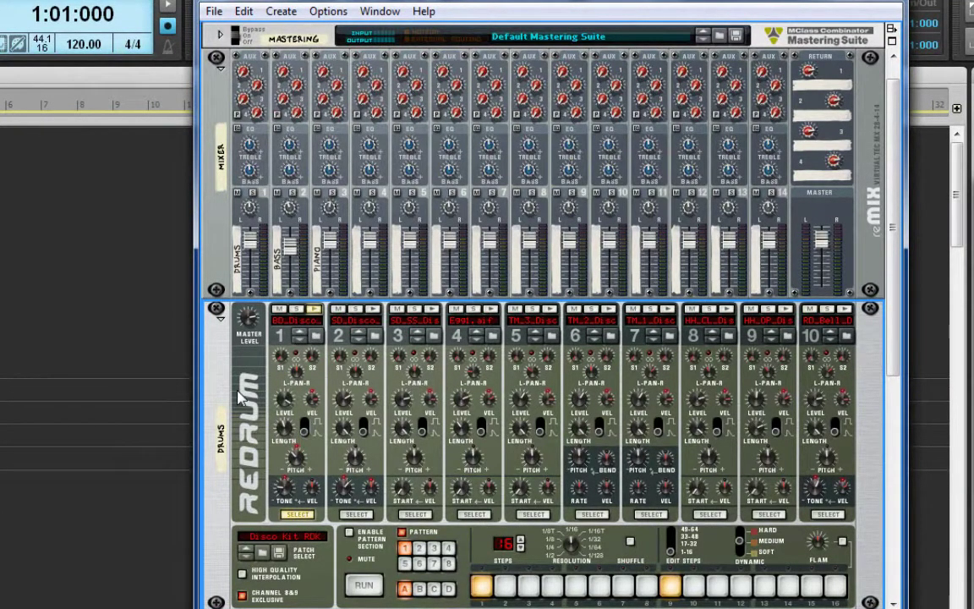
Step: In Reason, flip the rack to its rear and unfold the Hardware Device at the top to expose its audio outputs
{"action": "key", "text": "Tab"}
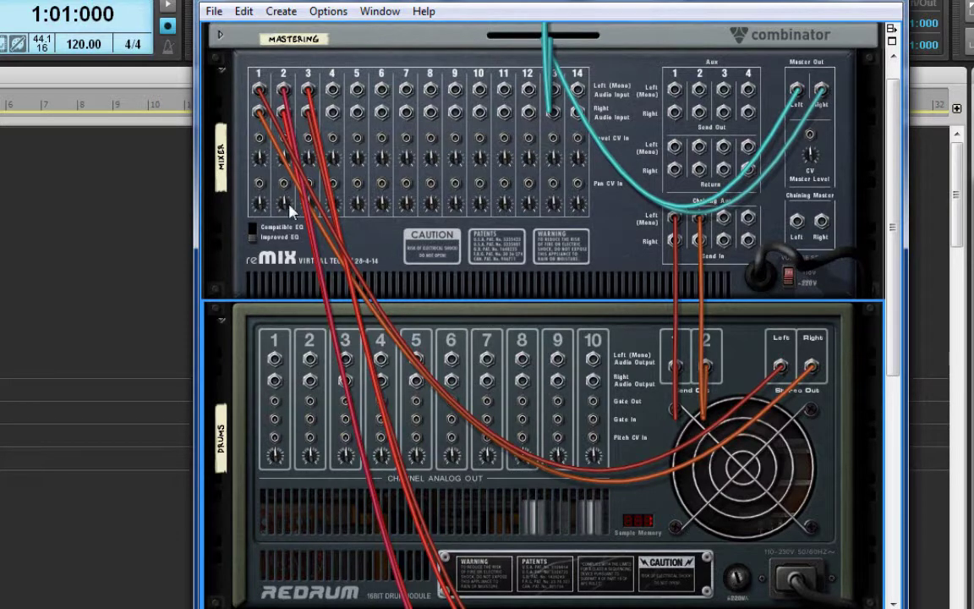
{"action": "left_click", "coordinate": [219, 34]}
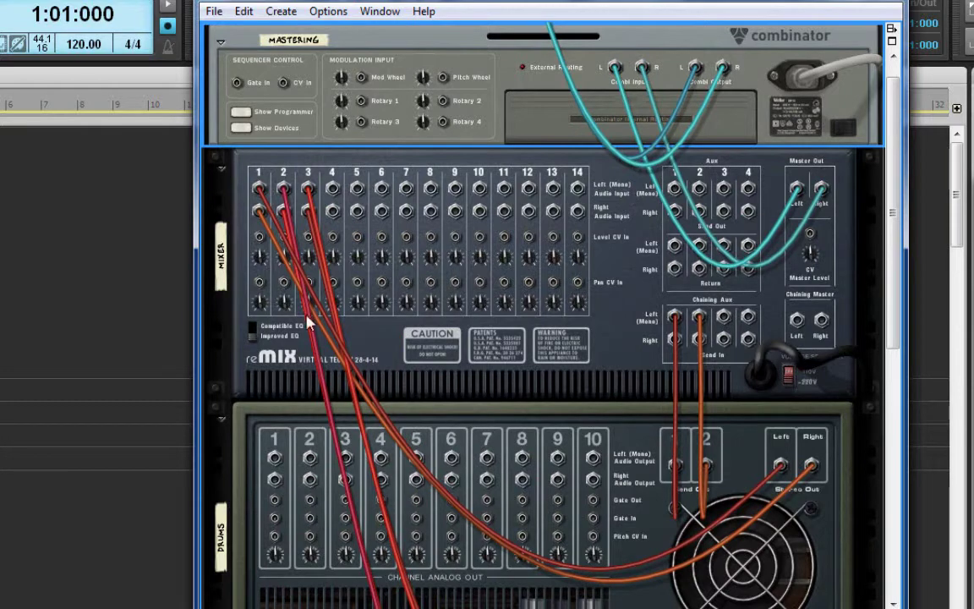
{"action": "left_click", "coordinate": [221, 39]}
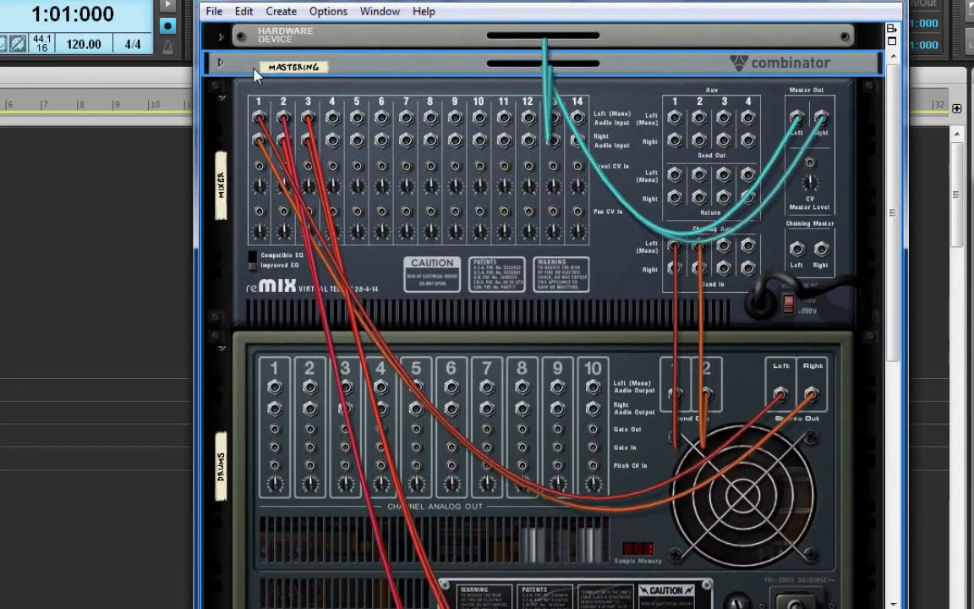
{"action": "left_click", "coordinate": [221, 39]}
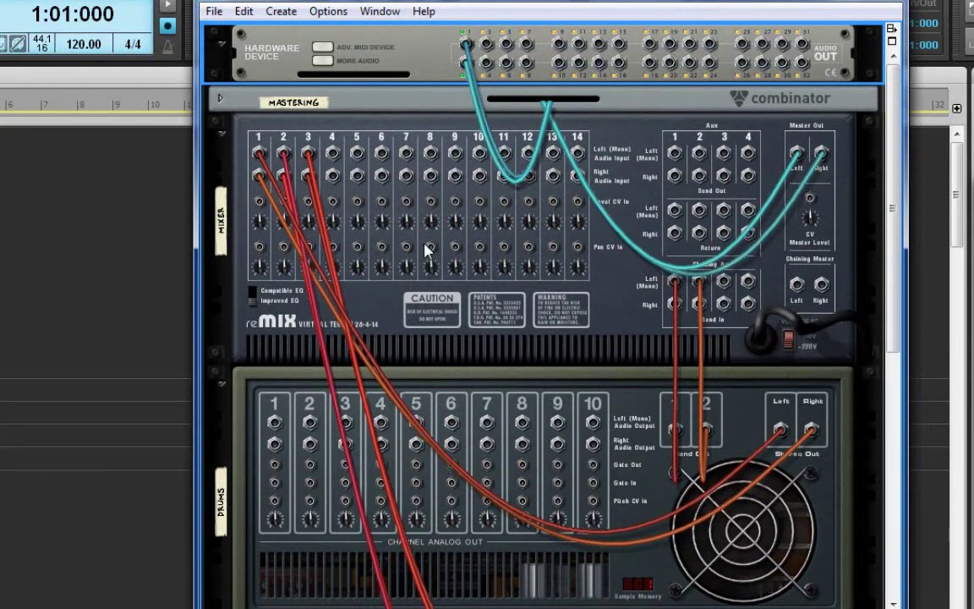
{"action": "mouse_move", "coordinate": [443, 267]}
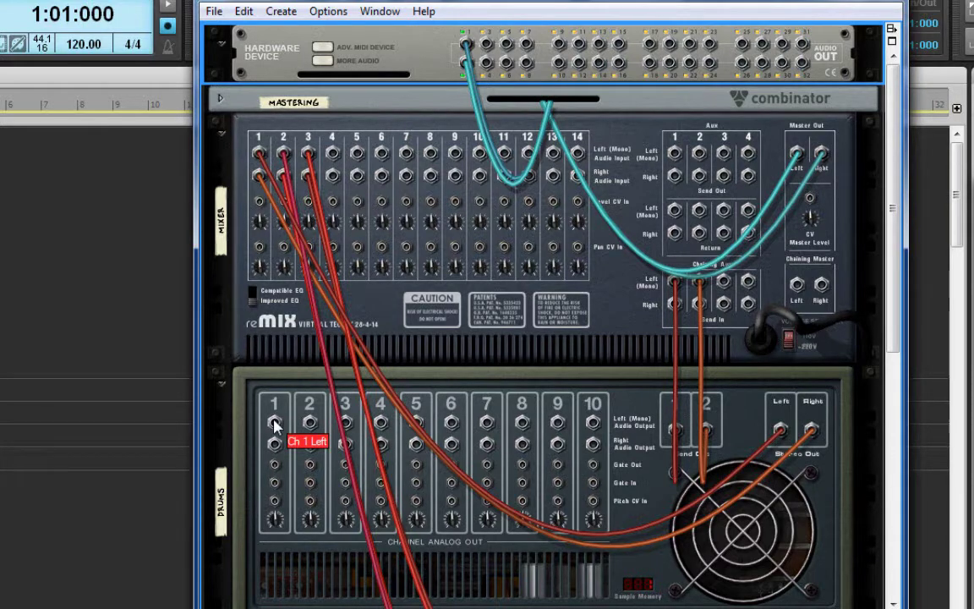
{"action": "key", "text": "Tab"}
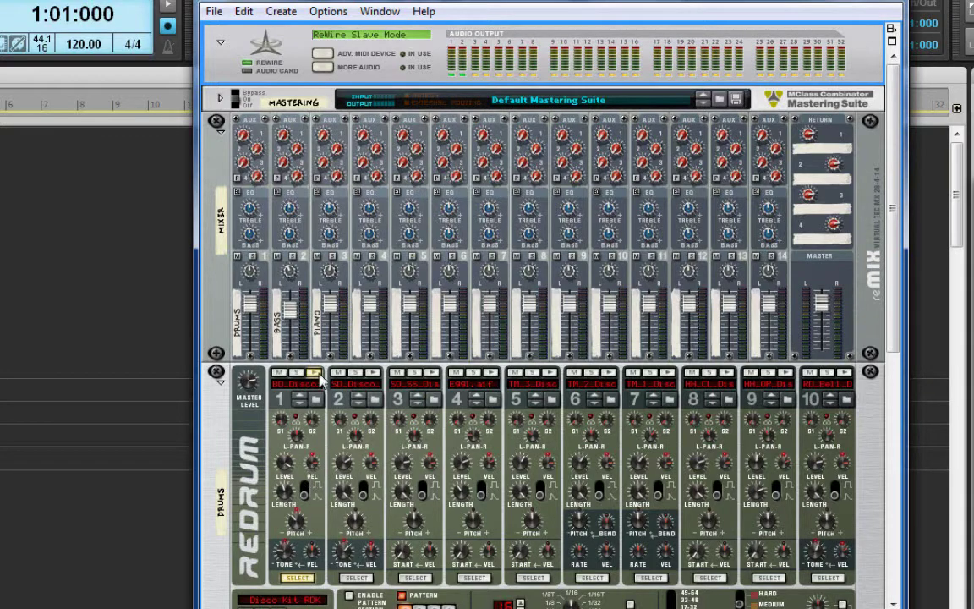
{"action": "key", "text": "Tab"}
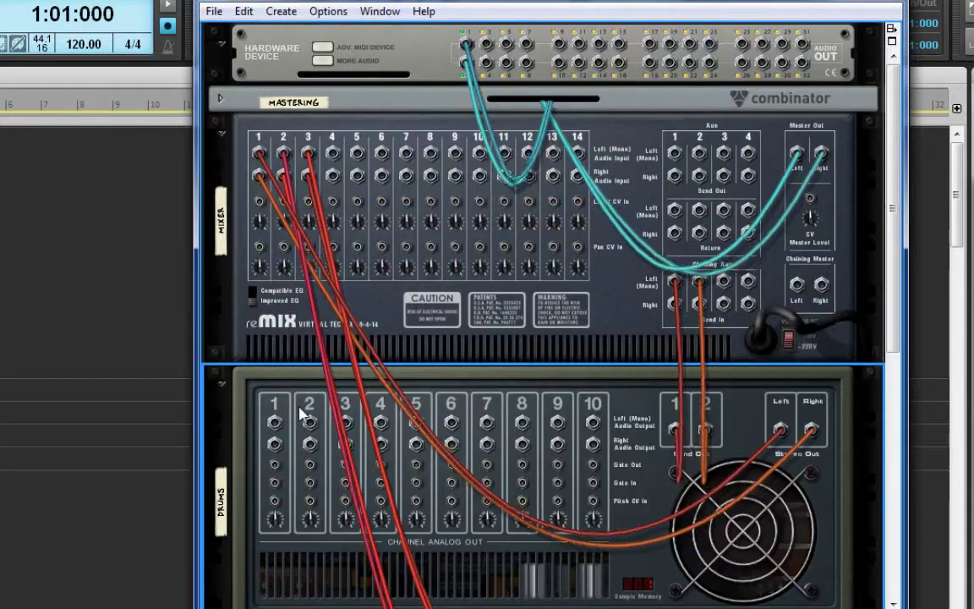
{"action": "left_click_drag", "start_coordinate": [274, 422], "coordinate": [486, 44]}
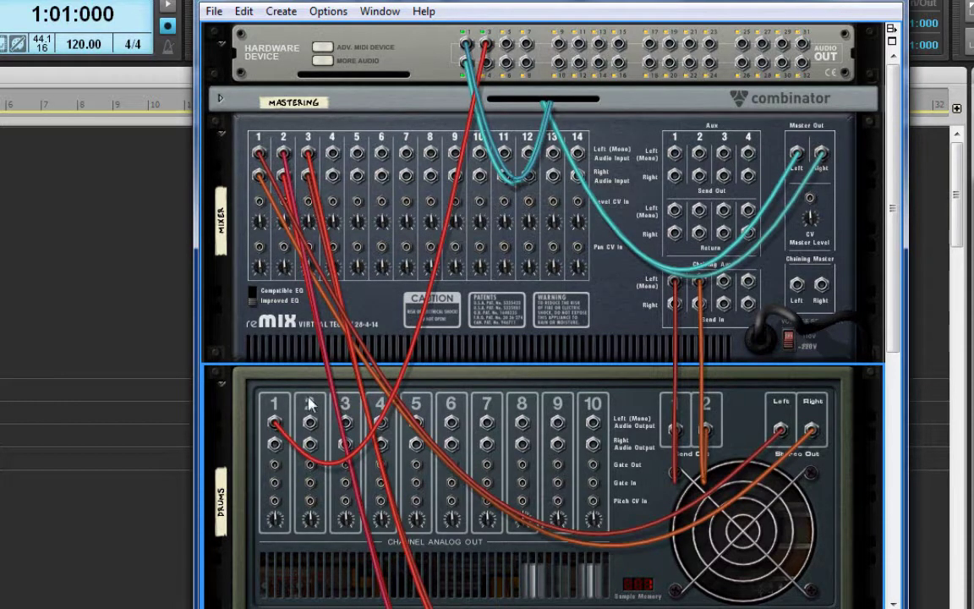
{"action": "left_click_drag", "start_coordinate": [274, 444], "coordinate": [488, 75]}
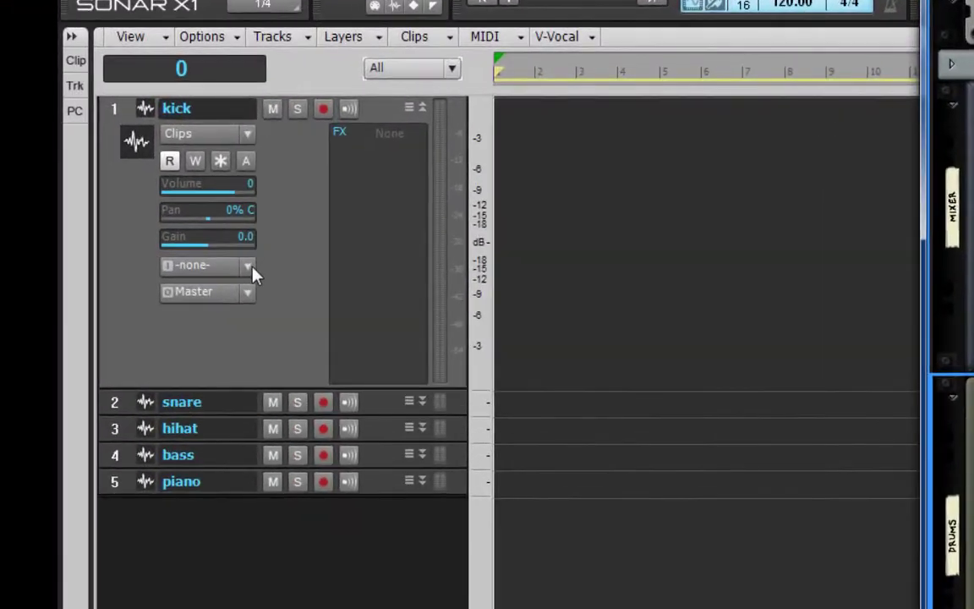
Step: In SONAR, set the kick track's input to Reason Channel 4: Stereo and test it by triggering drum 1 on Reason's Redrum
{"action": "left_click", "coordinate": [253, 272]}
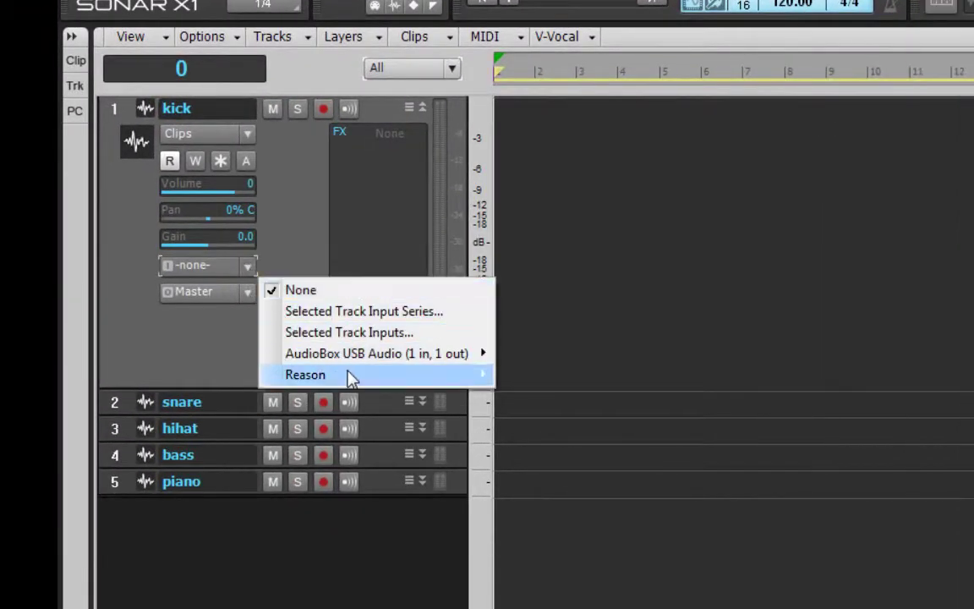
{"action": "mouse_move", "coordinate": [348, 373]}
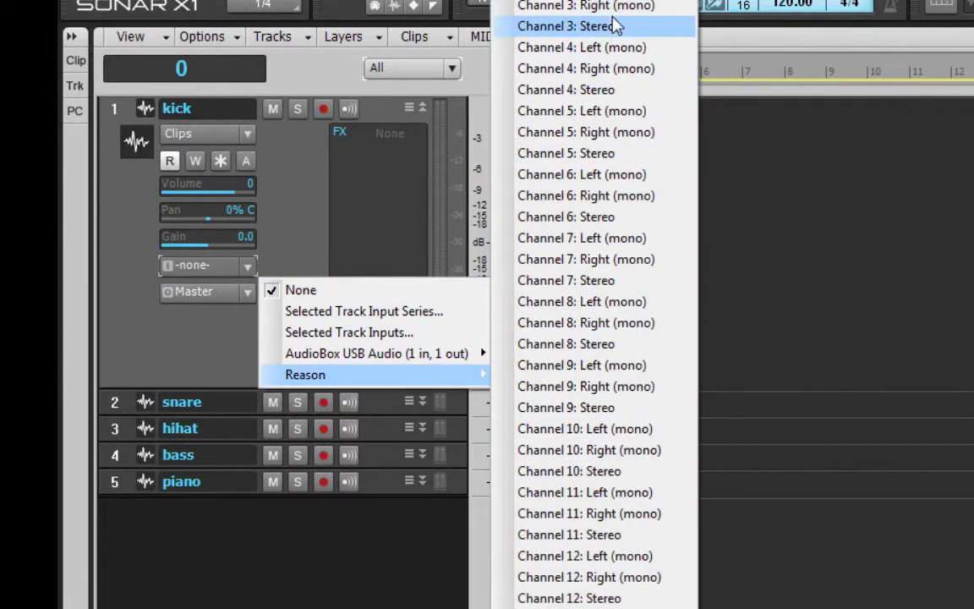
{"action": "left_click", "coordinate": [616, 91]}
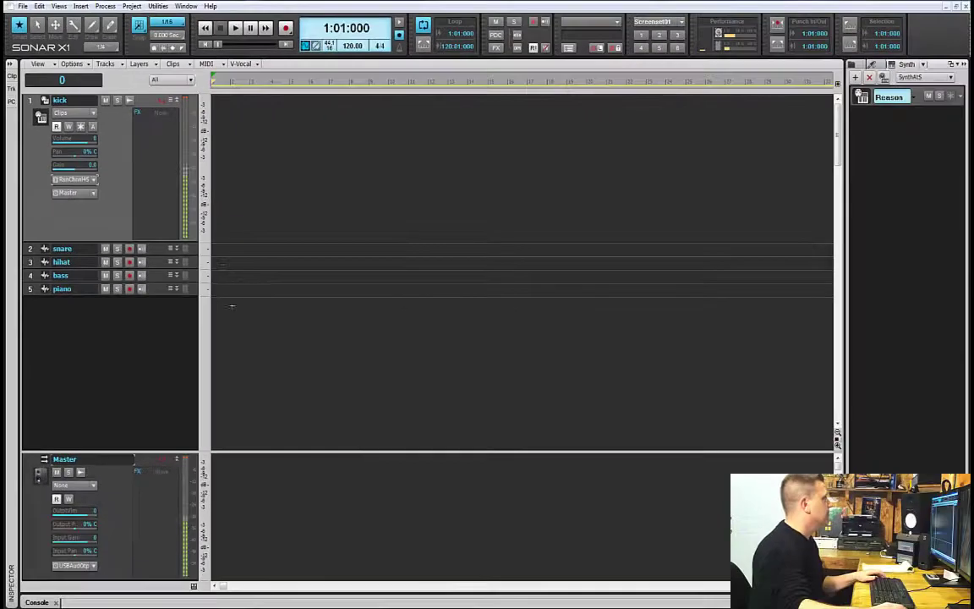
{"action": "key", "text": "alt+Tab"}
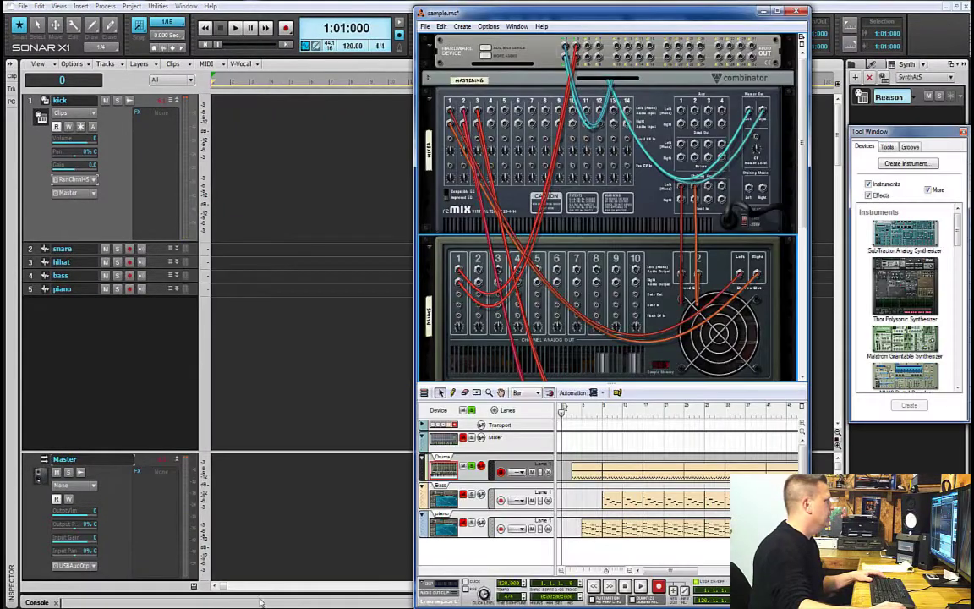
{"action": "key", "text": "Tab"}
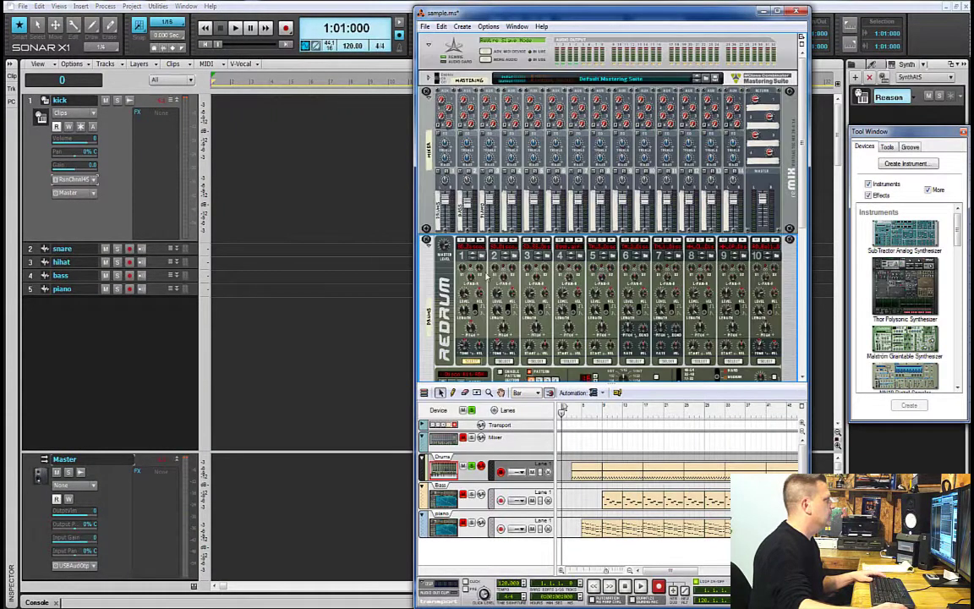
{"action": "left_click", "coordinate": [482, 243]}
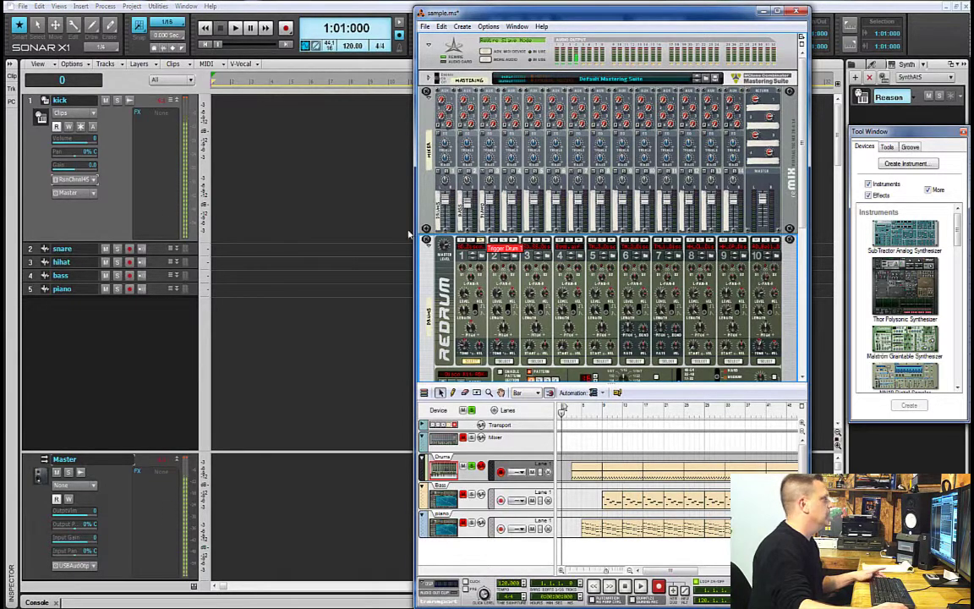
Step: Back in SONAR, collapse the kick track and expand the snare strip until its input and output selectors show
{"action": "left_click", "coordinate": [209, 244]}
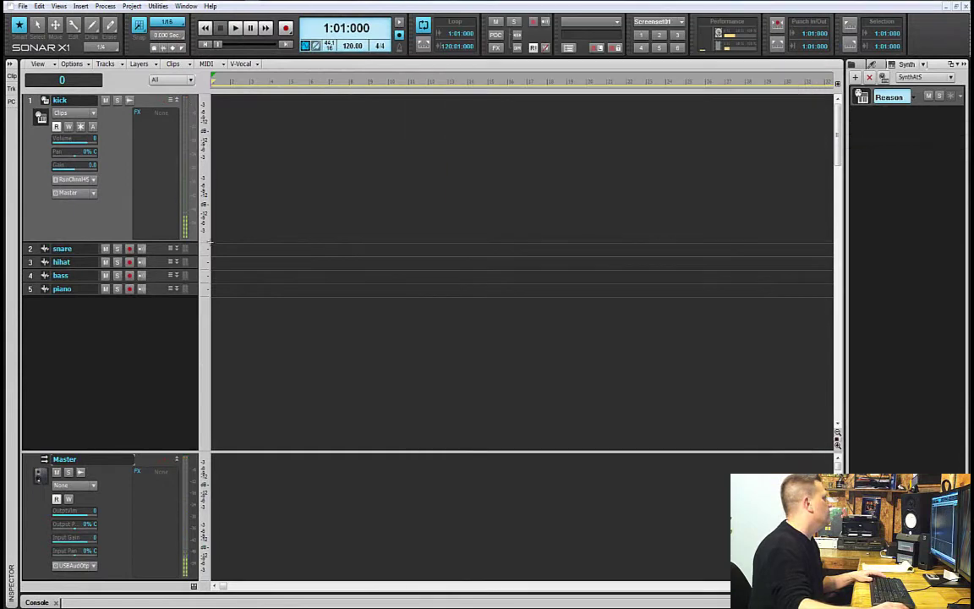
{"action": "left_click", "coordinate": [176, 249]}
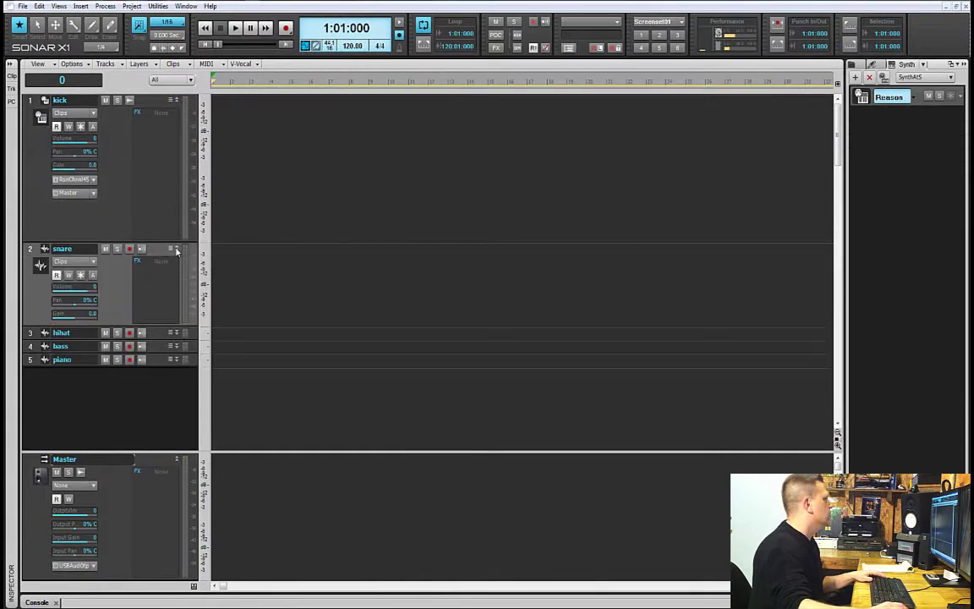
{"action": "left_click", "coordinate": [176, 101]}
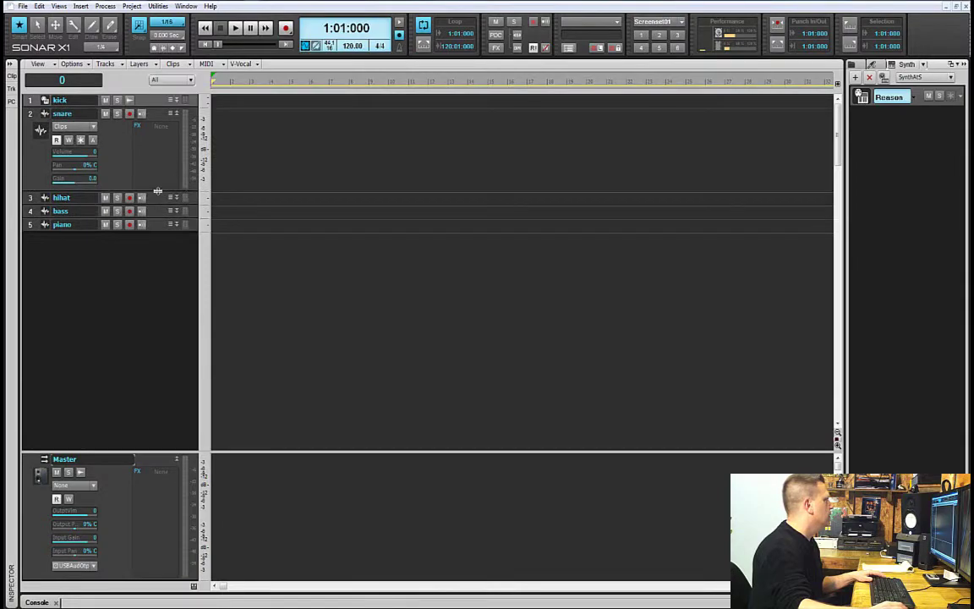
{"action": "left_click_drag", "start_coordinate": [158, 191], "coordinate": [149, 269]}
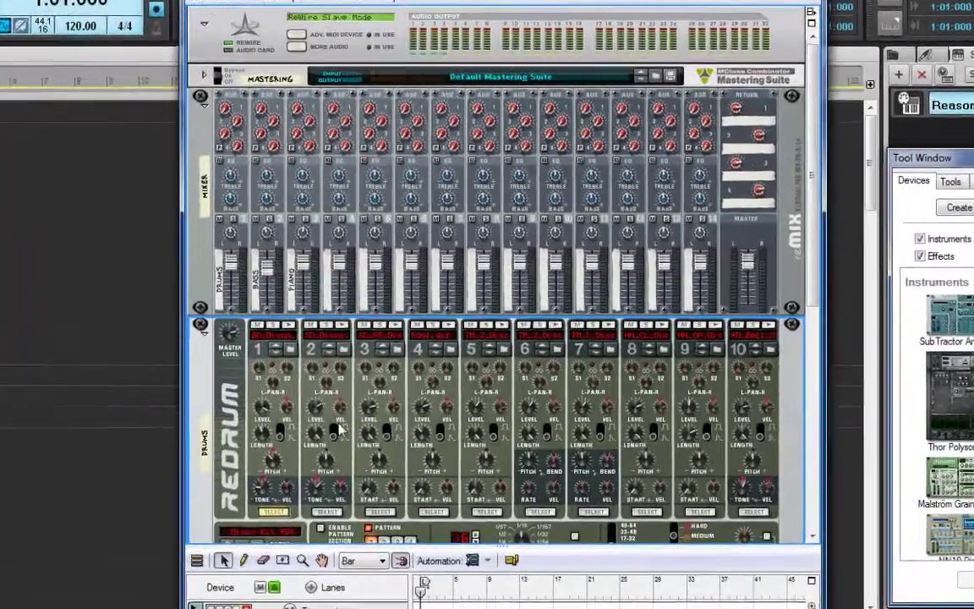
{"action": "key", "text": "Tab"}
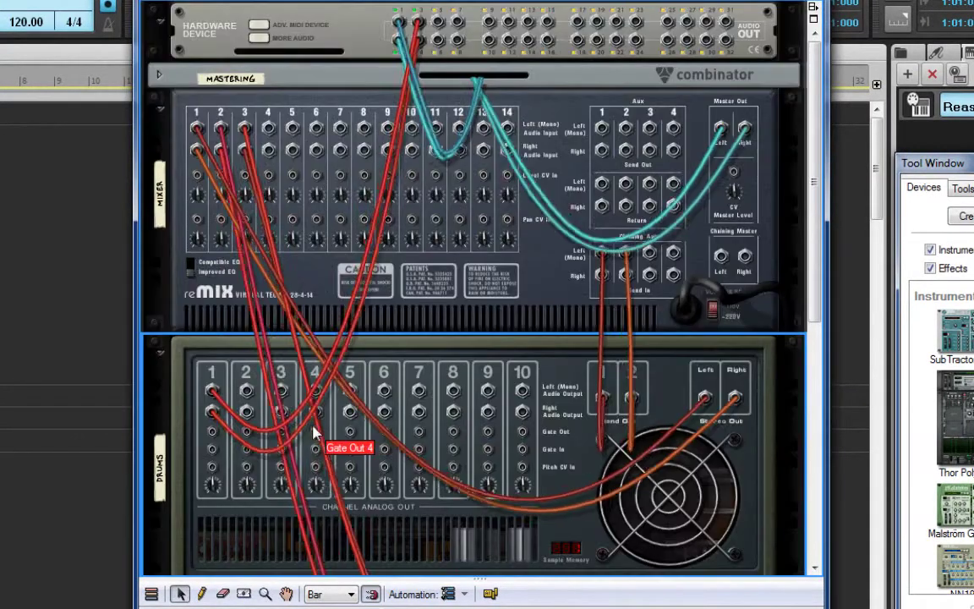
{"action": "left_click_drag", "start_coordinate": [246, 391], "coordinate": [437, 23]}
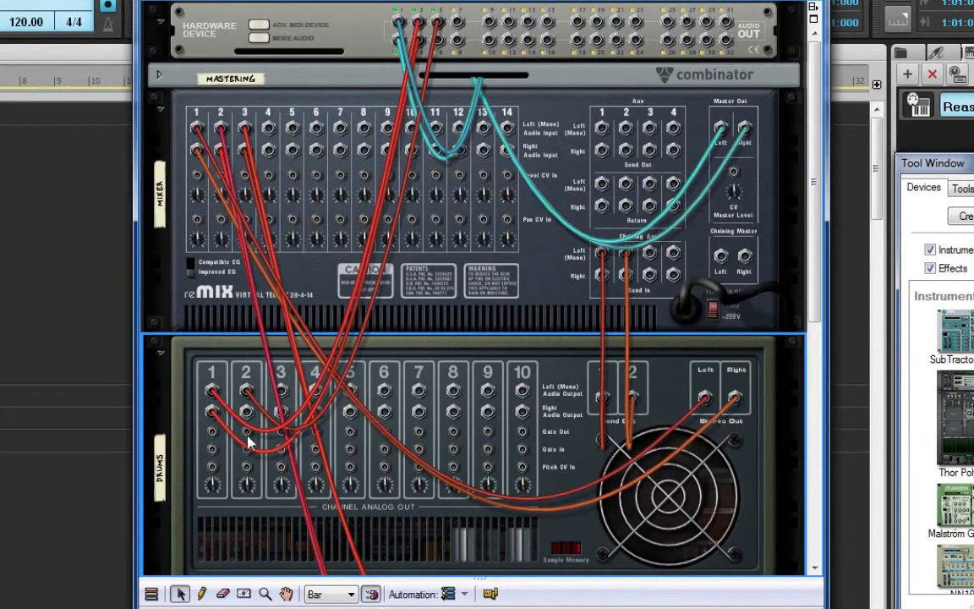
{"action": "left_click_drag", "start_coordinate": [248, 415], "coordinate": [438, 40]}
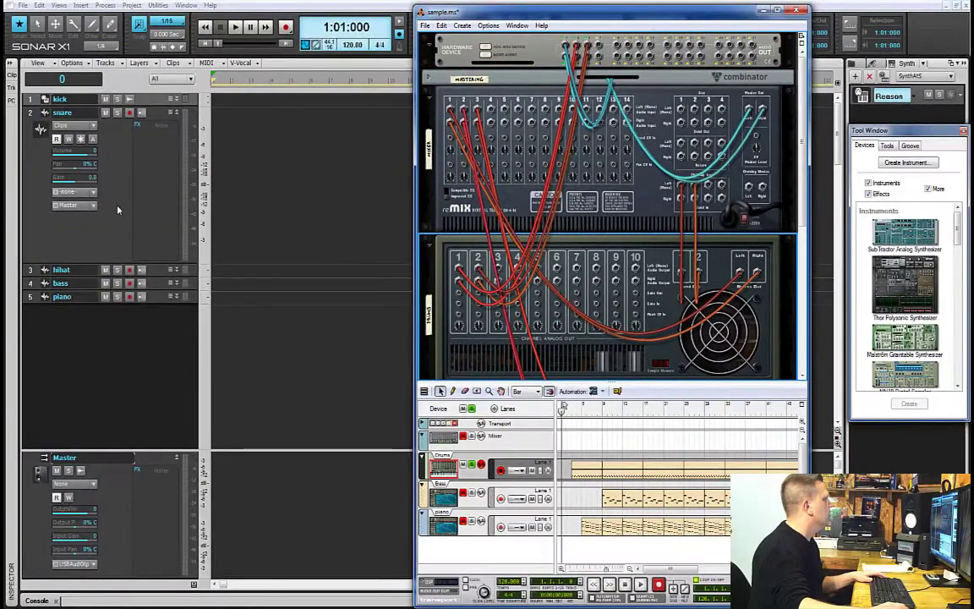
Step: In SONAR, set the snare track's input to Reason Channel 6: Stereo and test it by triggering drum 2 on Reason's Redrum
{"action": "left_click", "coordinate": [95, 196]}
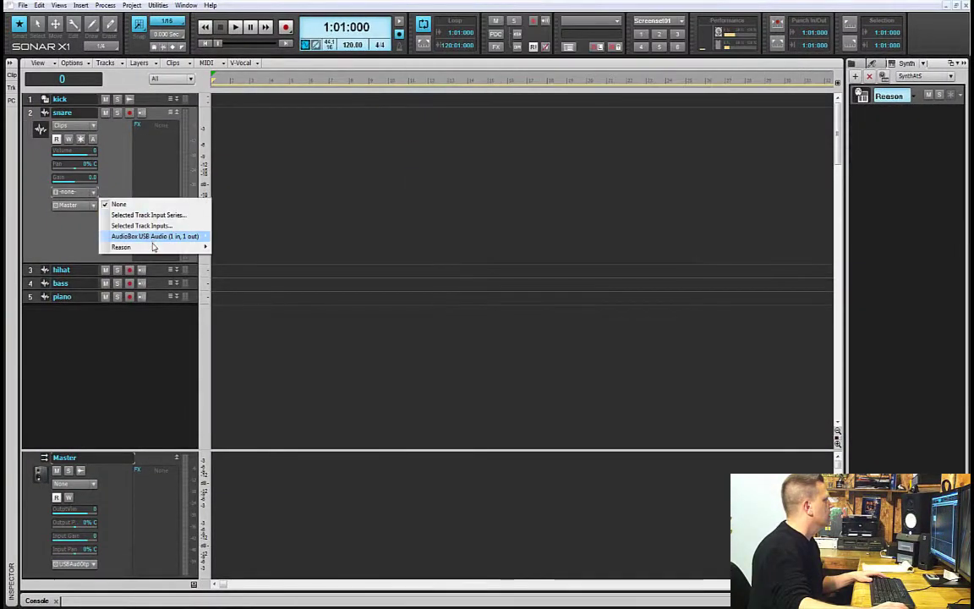
{"action": "mouse_move", "coordinate": [153, 250]}
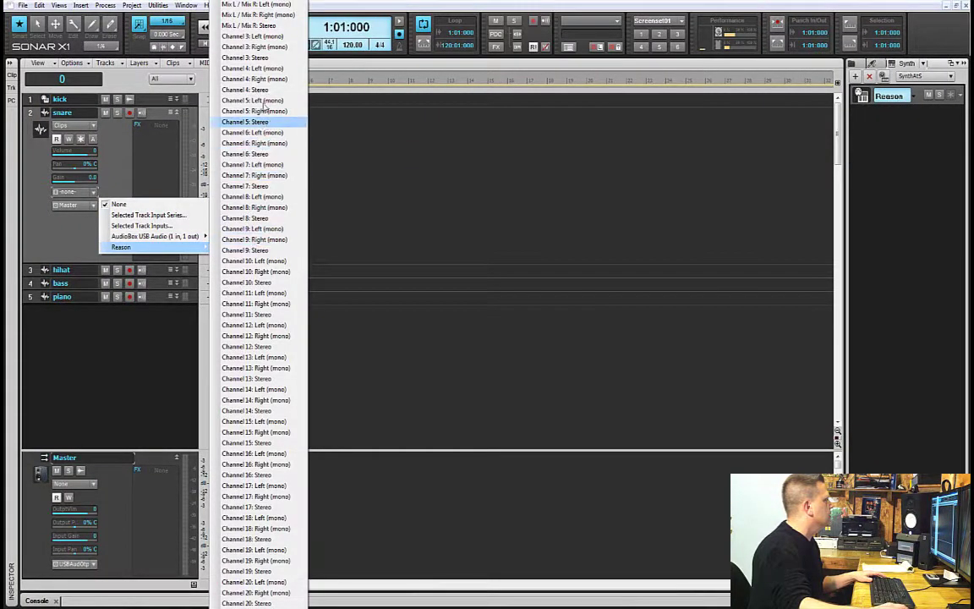
{"action": "left_click", "coordinate": [267, 155]}
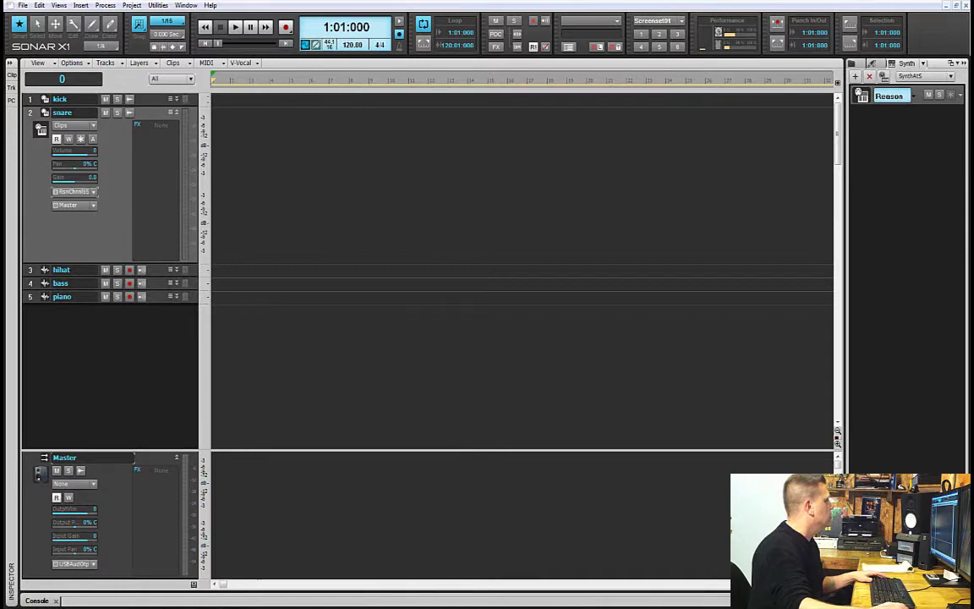
{"action": "key", "text": "Tab"}
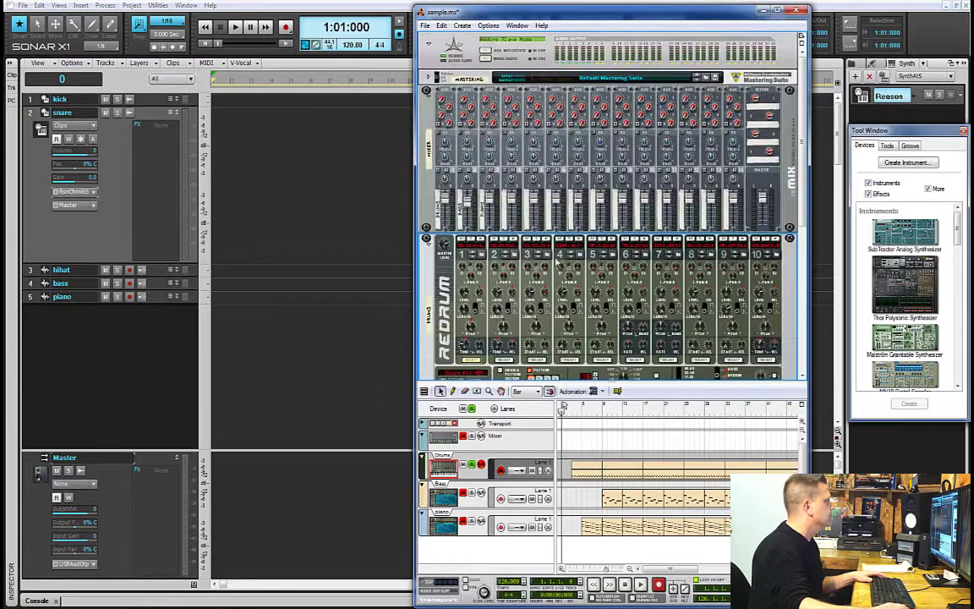
{"action": "left_click", "coordinate": [513, 241]}
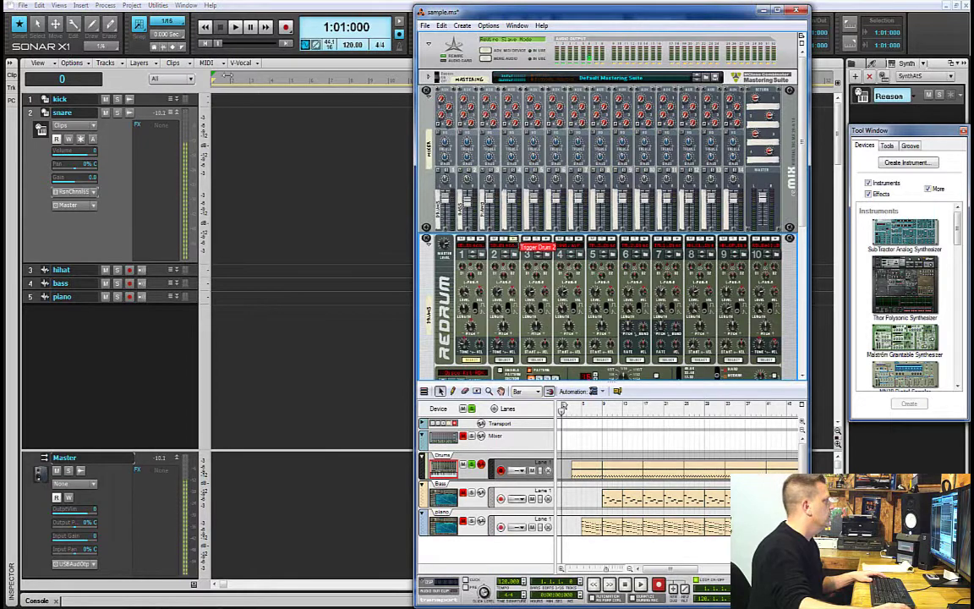
Step: In SONAR, collapse the snare track and enlarge the hihat strip until its input and output selectors show
{"action": "left_click", "coordinate": [175, 115]}
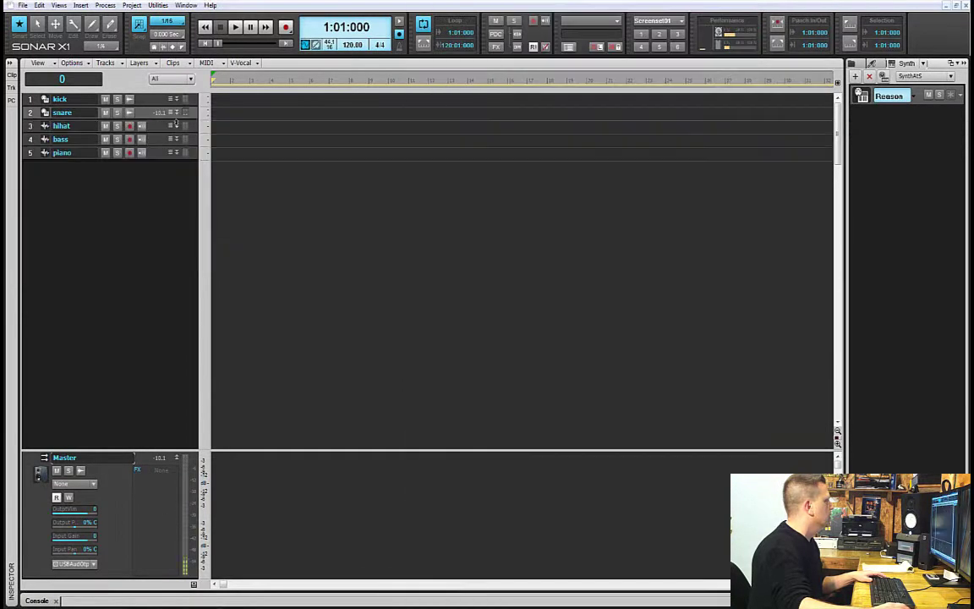
{"action": "left_click", "coordinate": [177, 126]}
{"action": "left_click_drag", "start_coordinate": [166, 203], "coordinate": [166, 260]}
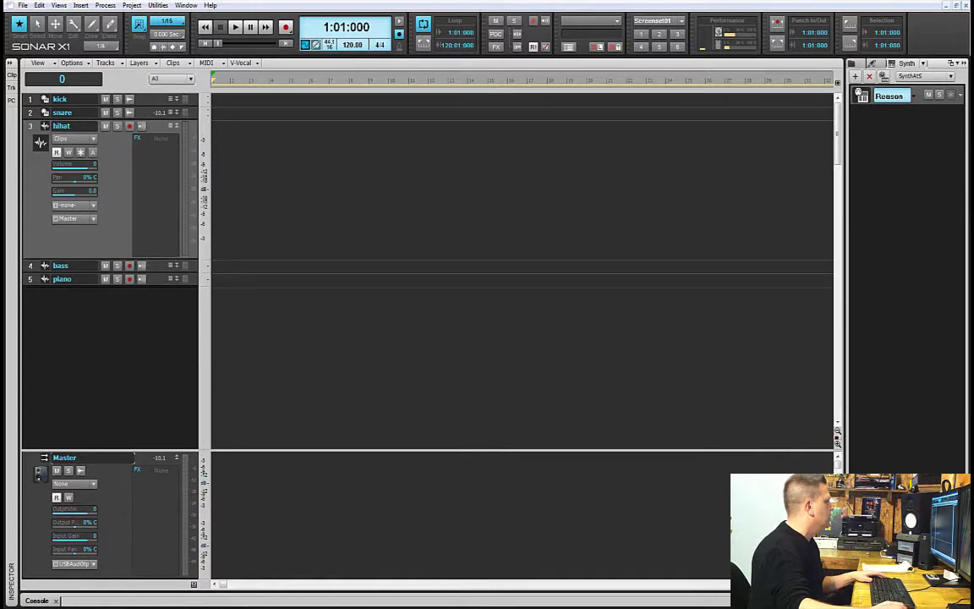
{"action": "key", "text": "alt+Tab"}
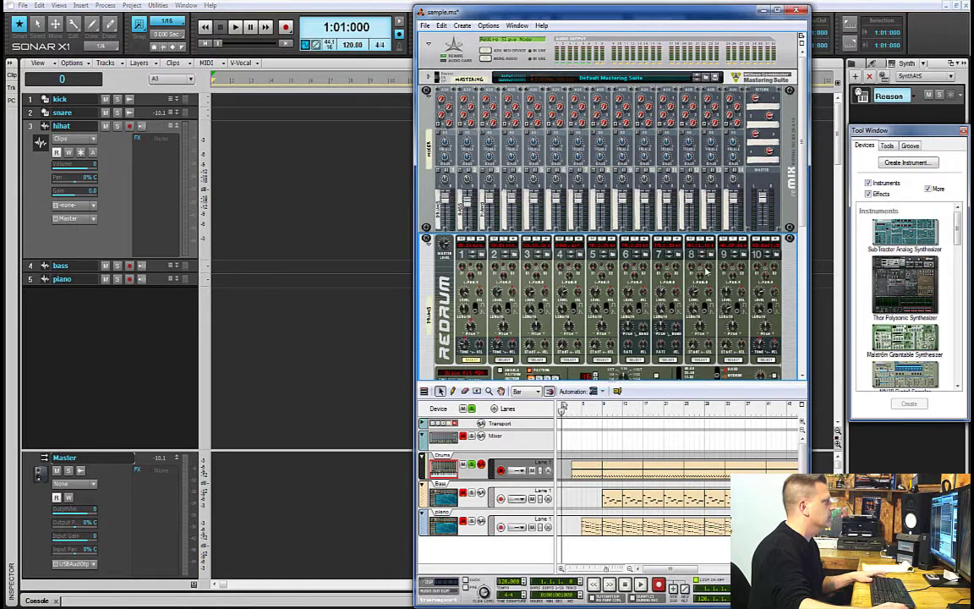
{"action": "key", "text": "Tab"}
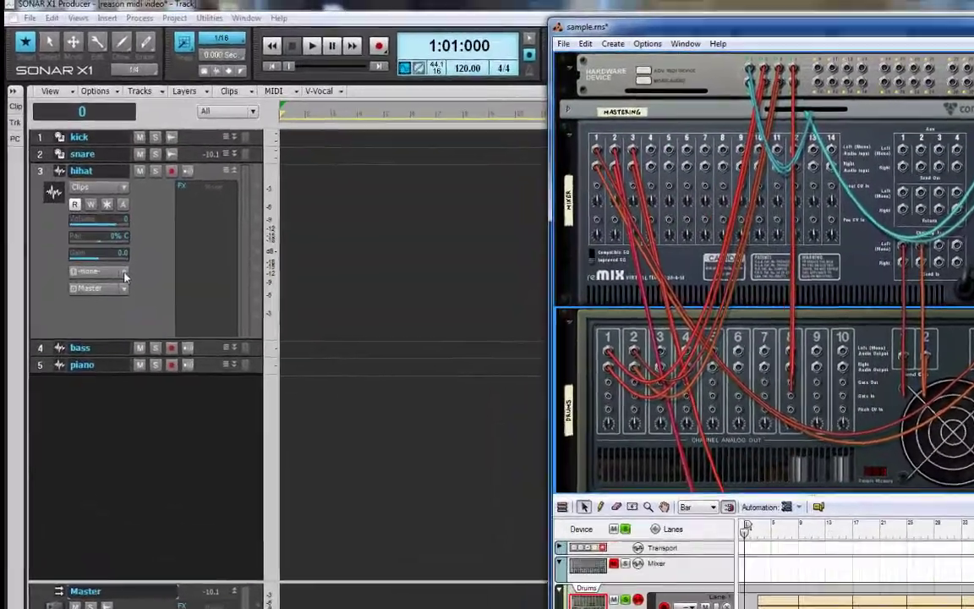
{"action": "left_click", "coordinate": [124, 276]}
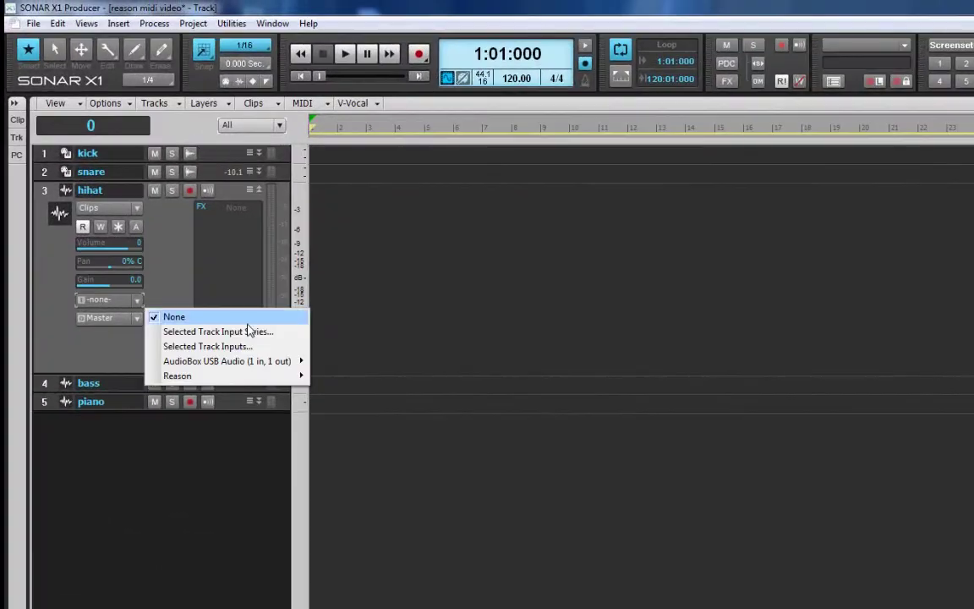
{"action": "mouse_move", "coordinate": [221, 342]}
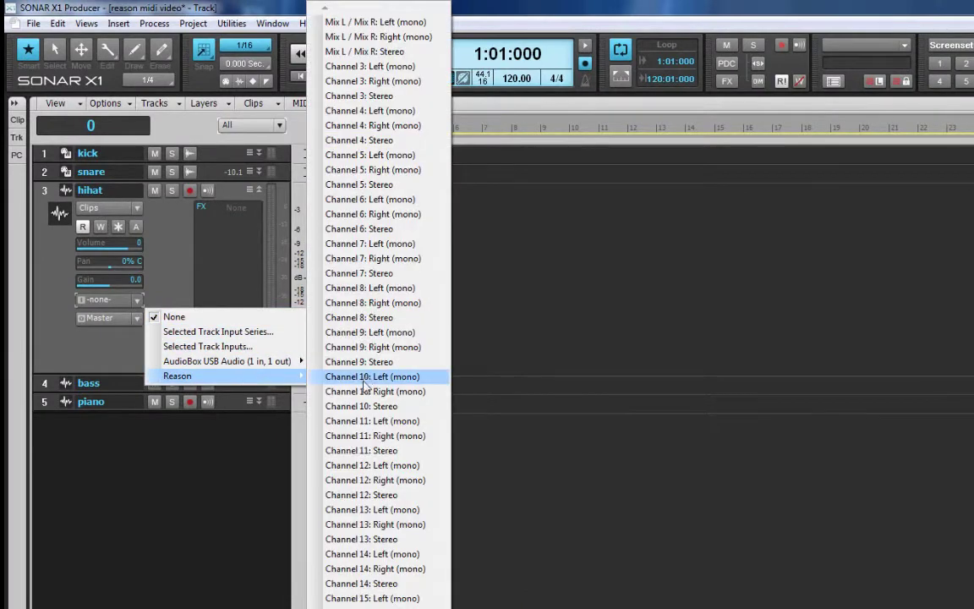
{"action": "left_click", "coordinate": [394, 318]}
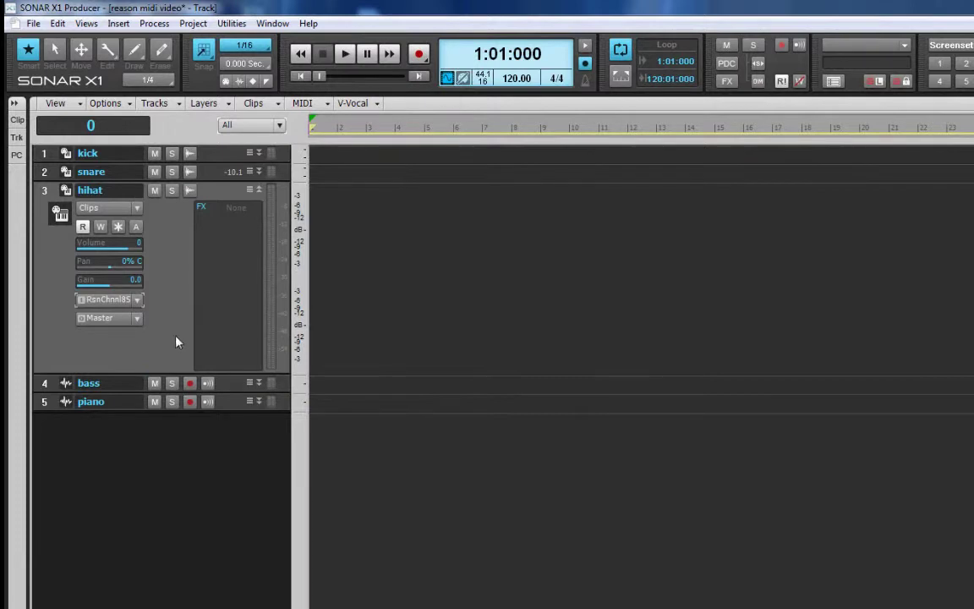
Step: Collapse the hihat track and enlarge the bass strip until its input and output selectors show
{"action": "left_click", "coordinate": [261, 191]}
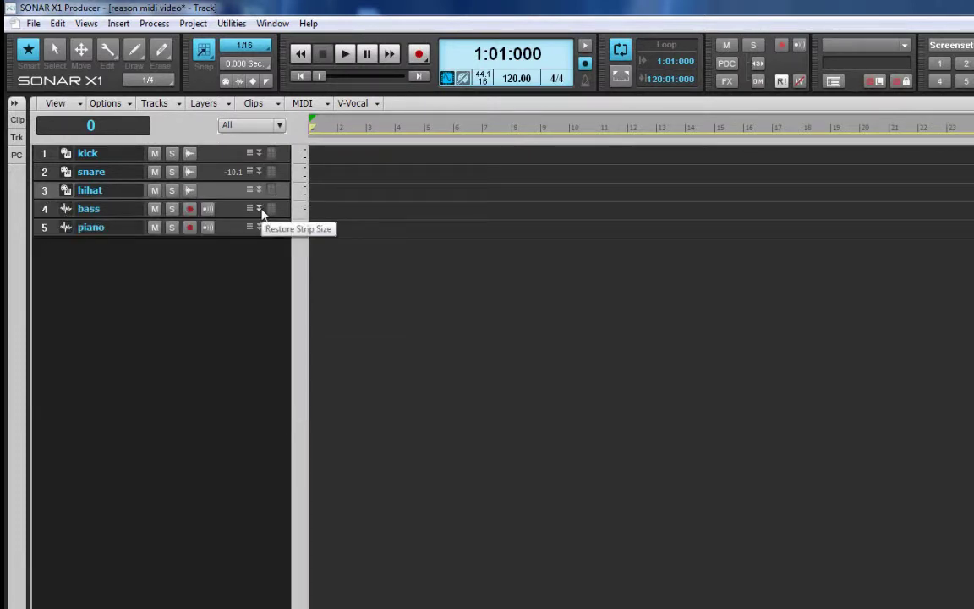
{"action": "left_click", "coordinate": [260, 209]}
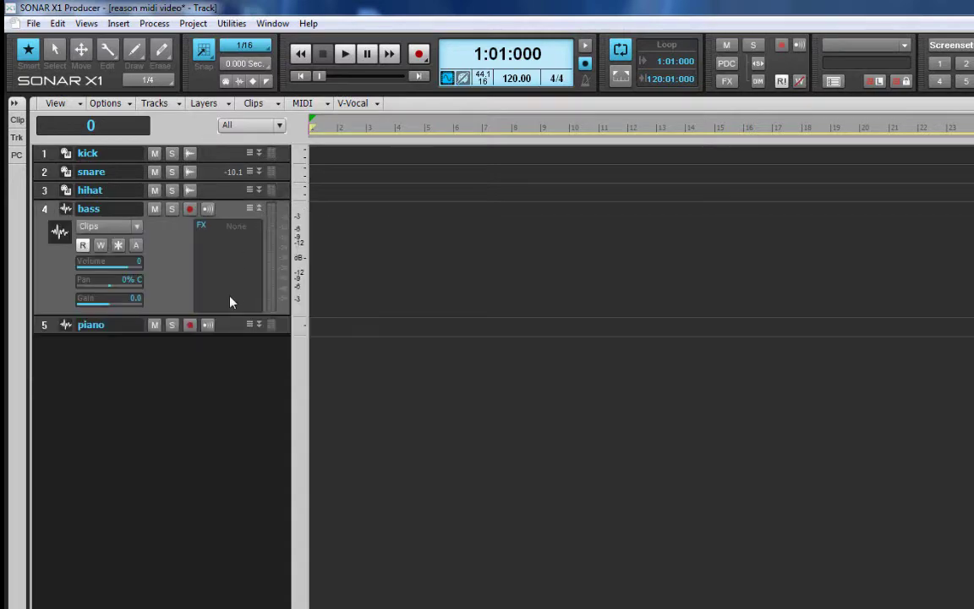
{"action": "left_click_drag", "start_coordinate": [228, 314], "coordinate": [228, 374]}
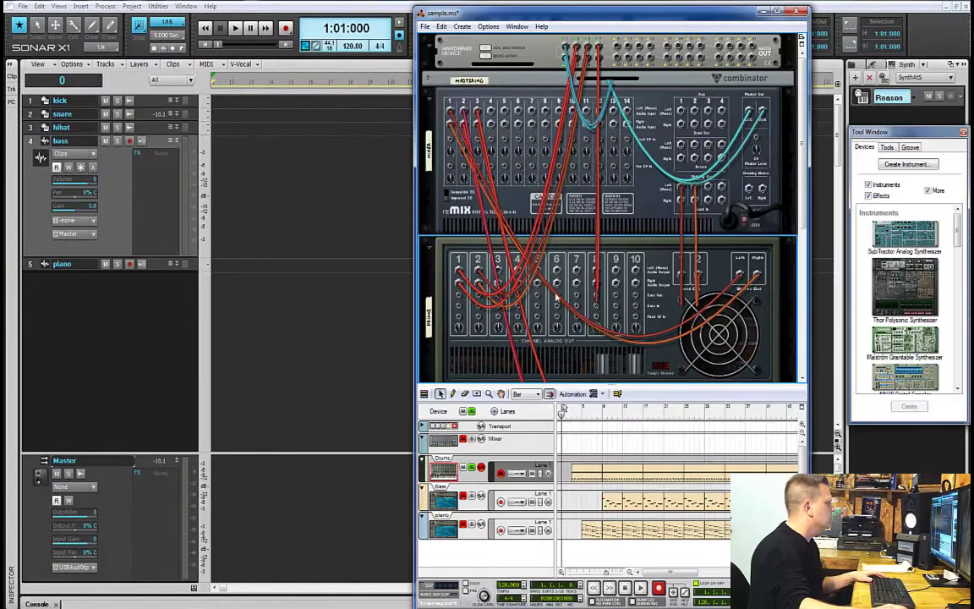
Step: Move the bass NN-XT's main output cables from mixer channel 2 to Reason's audio outputs 9 and 10
{"action": "scroll", "coordinate": [557, 298], "scroll_direction": "down", "scroll_amount": 5}
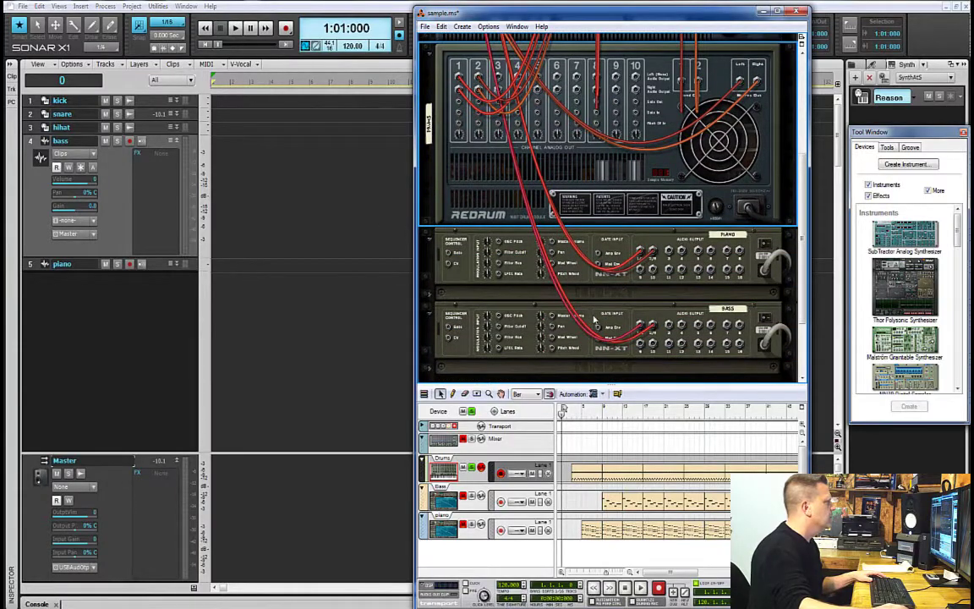
{"action": "scroll", "coordinate": [594, 319], "scroll_direction": "up", "scroll_amount": 3}
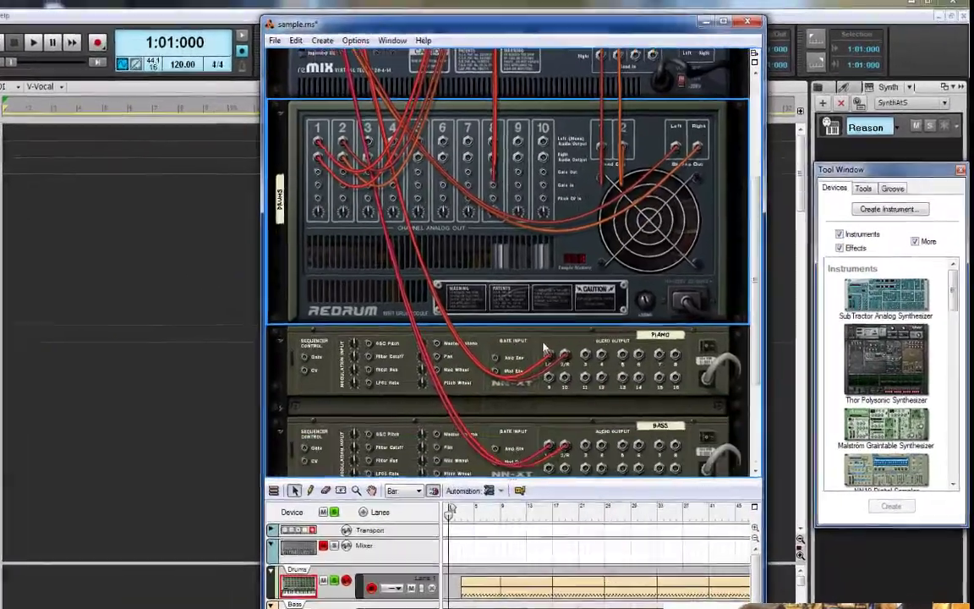
{"action": "scroll", "coordinate": [546, 349], "scroll_direction": "down", "scroll_amount": 1}
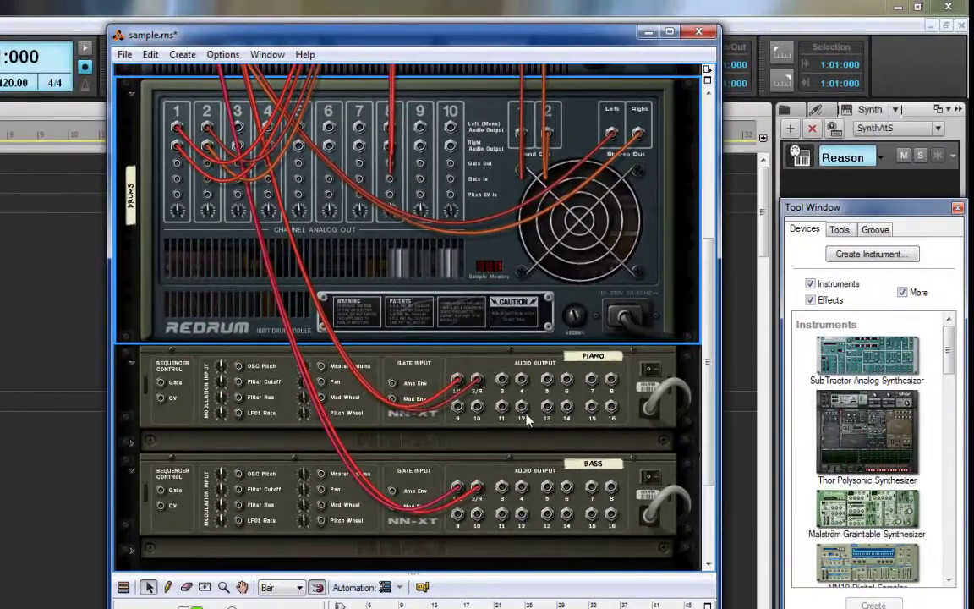
{"action": "scroll", "coordinate": [526, 420], "scroll_direction": "up", "scroll_amount": 4}
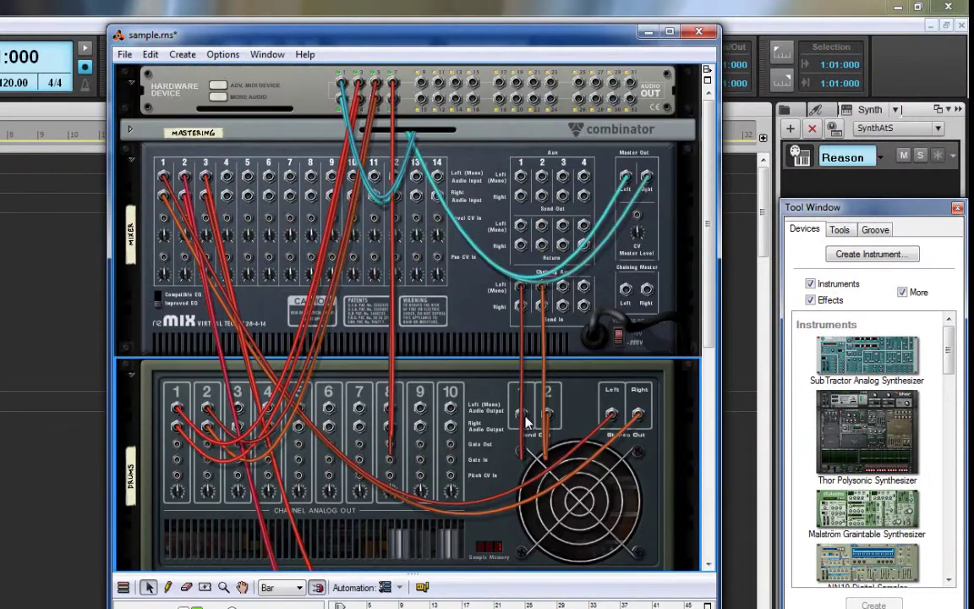
{"action": "scroll", "coordinate": [531, 370], "scroll_direction": "down", "scroll_amount": 5}
{"action": "scroll", "coordinate": [476, 436], "scroll_direction": "up", "scroll_amount": 5}
{"action": "left_click_drag", "start_coordinate": [186, 176], "coordinate": [420, 88]}
{"action": "left_click_drag", "start_coordinate": [184, 196], "coordinate": [376, 100]}
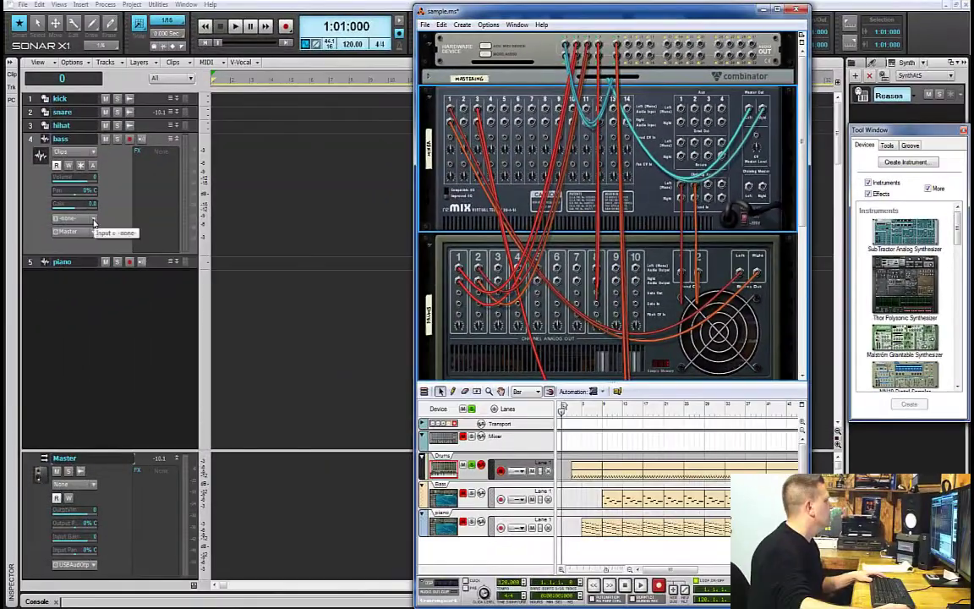
Step: In SONAR, set the bass track's input to Reason Channel 10: Stereo
{"action": "left_click", "coordinate": [94, 221]}
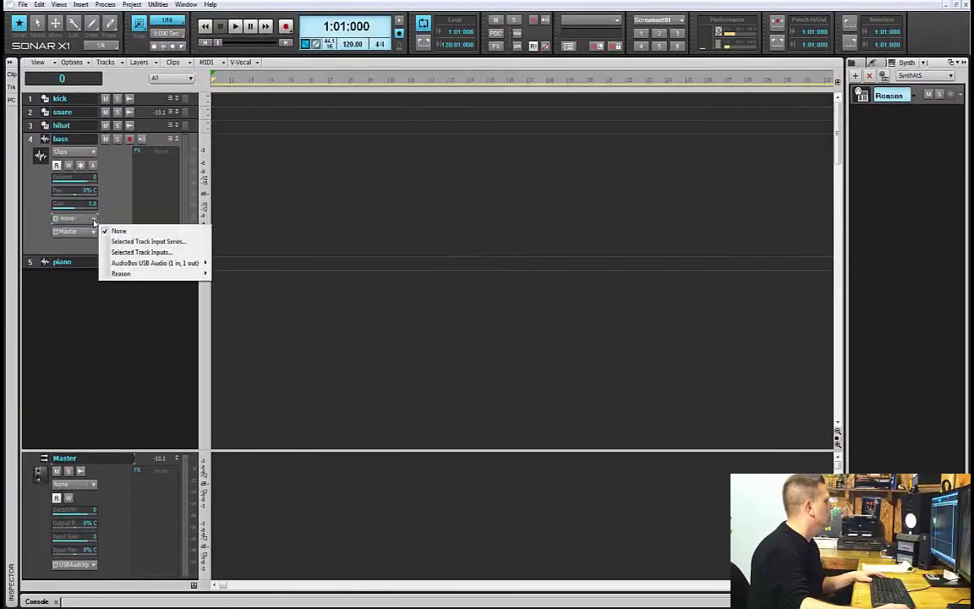
{"action": "mouse_move", "coordinate": [153, 273]}
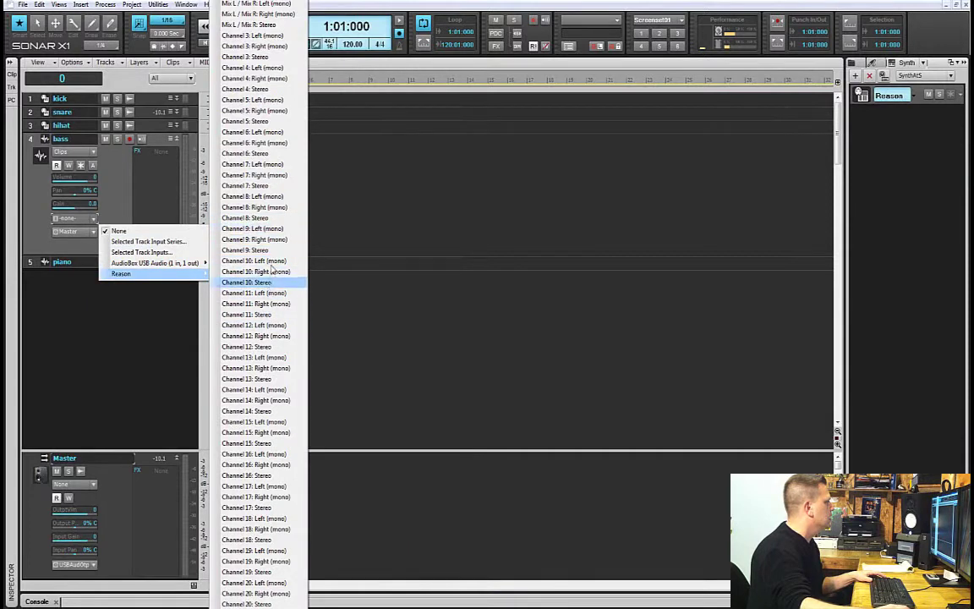
{"action": "left_click", "coordinate": [253, 283]}
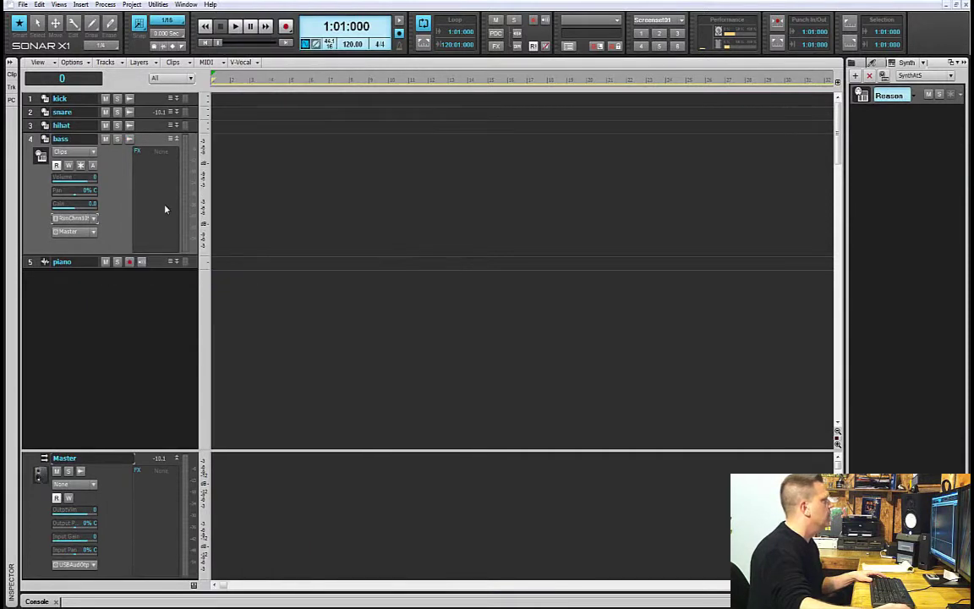
Step: Collapse the bass track and enlarge the piano strip until its input and output selectors show
{"action": "double_click", "coordinate": [179, 144]}
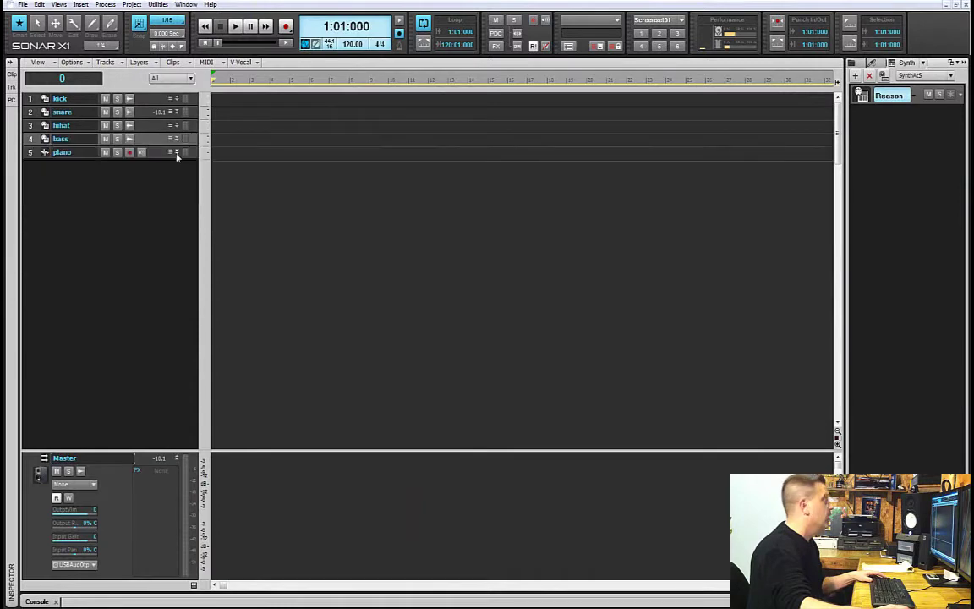
{"action": "double_click", "coordinate": [175, 153]}
{"action": "left_click_drag", "start_coordinate": [147, 230], "coordinate": [147, 262]}
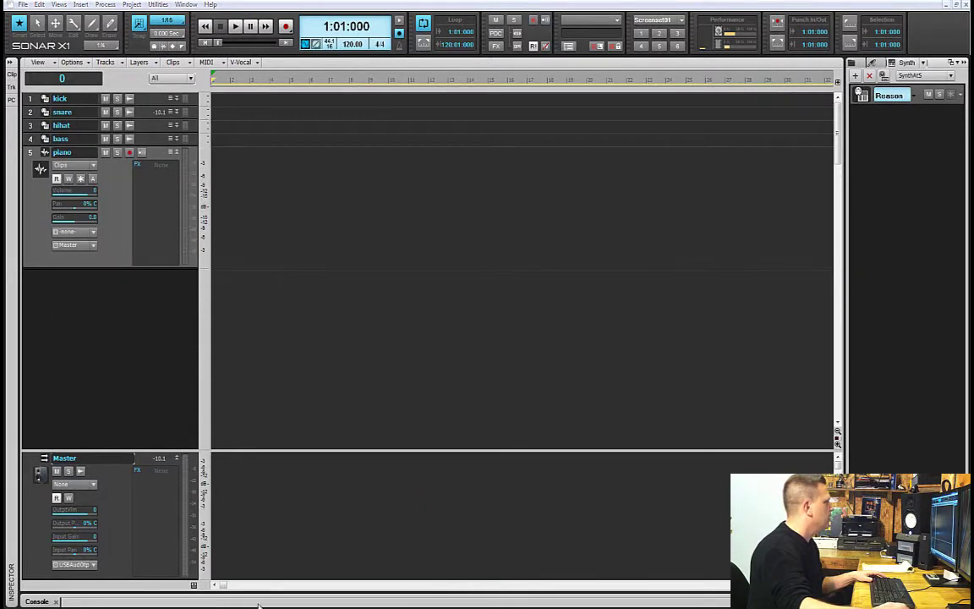
Step: Switch to Reason and move the piano NN-XT's cables from mixer channel 3 to audio outputs 11 and 12
{"action": "key", "text": "alt+Tab"}
{"action": "scroll", "coordinate": [641, 292], "scroll_direction": "down", "scroll_amount": 5}
{"action": "scroll", "coordinate": [641, 290], "scroll_direction": "up", "scroll_amount": 2}
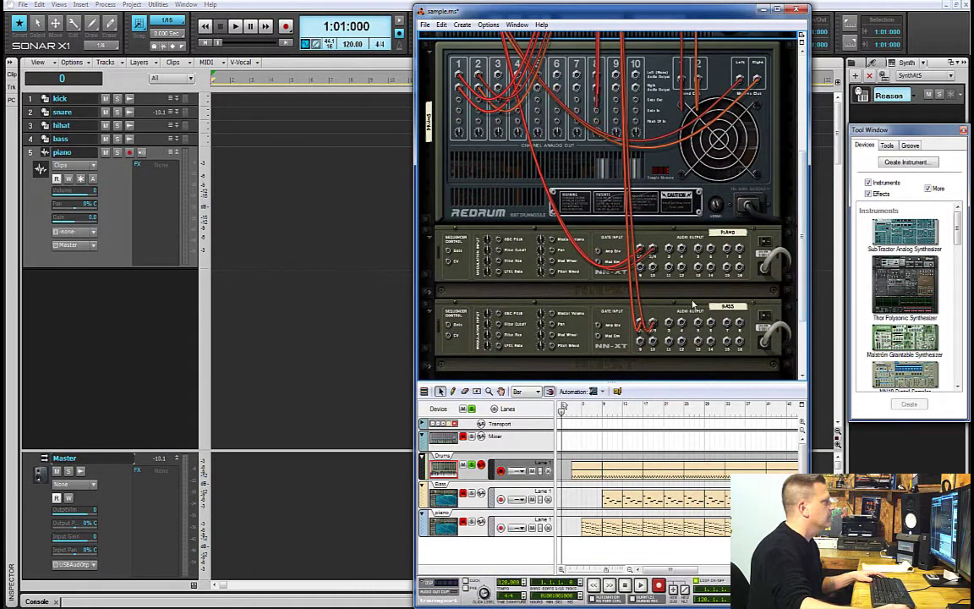
{"action": "scroll", "coordinate": [693, 305], "scroll_direction": "up", "scroll_amount": 10}
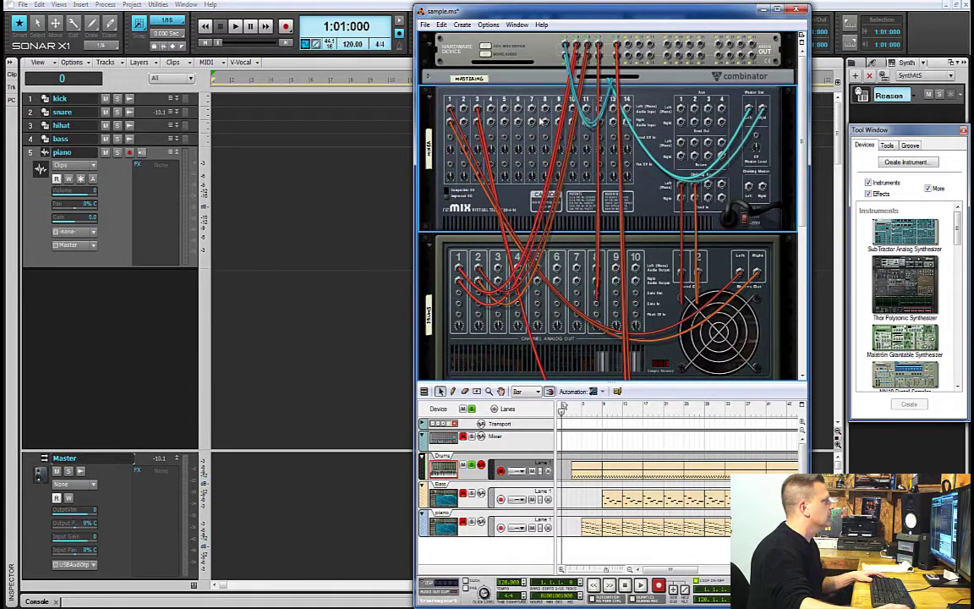
{"action": "right_click", "coordinate": [477, 110]}
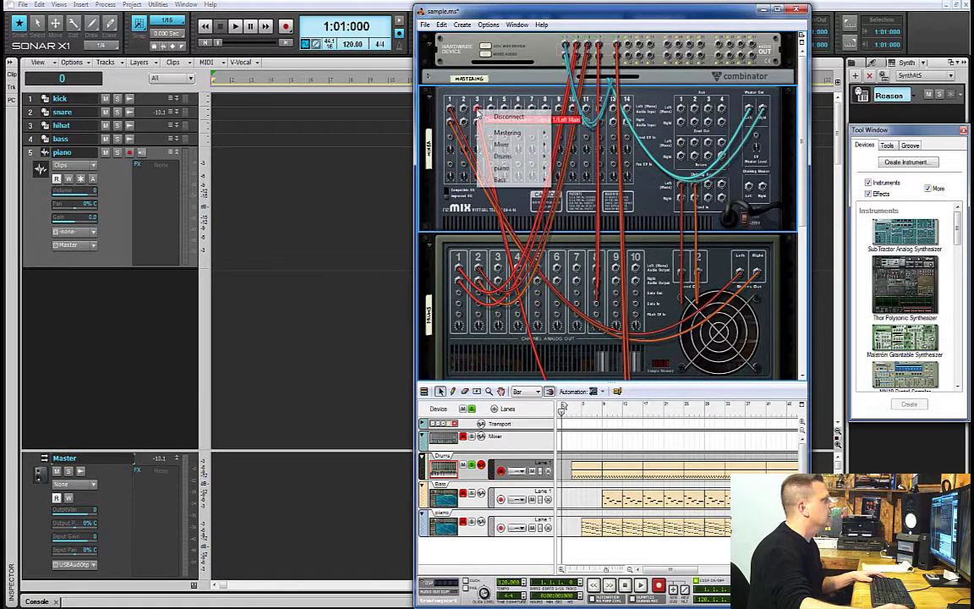
{"action": "left_click", "coordinate": [477, 104]}
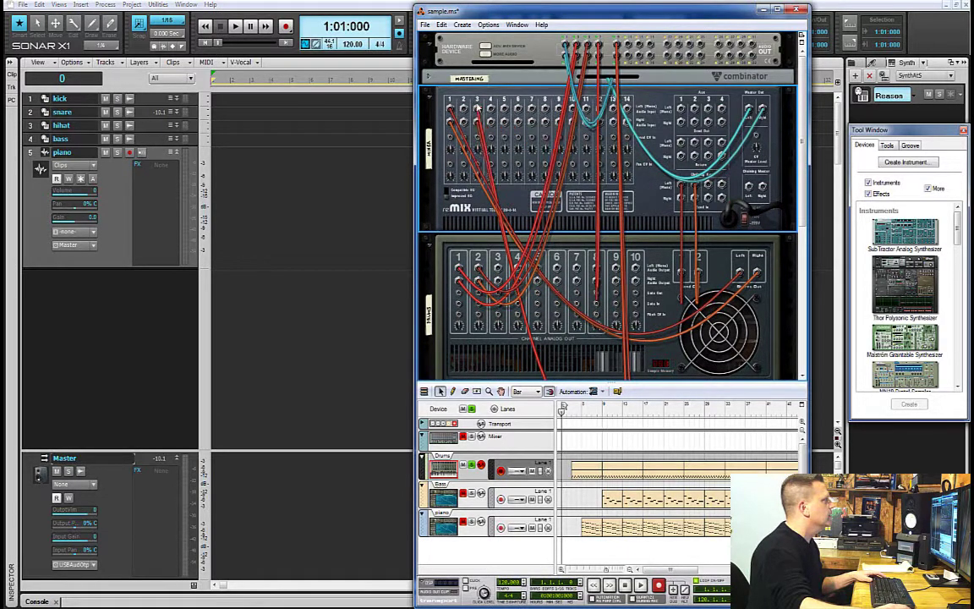
{"action": "left_click_drag", "start_coordinate": [477, 111], "coordinate": [451, 146]}
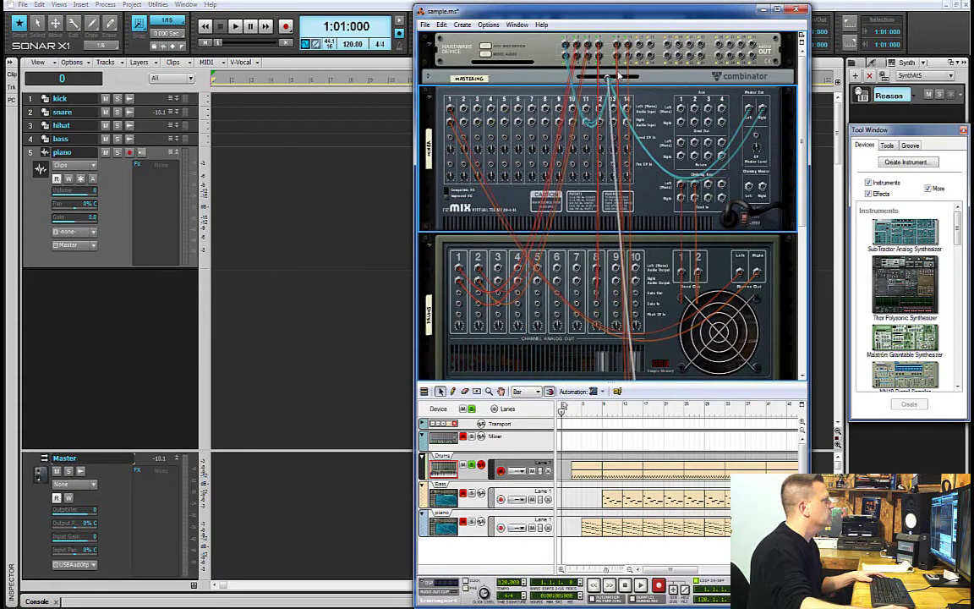
Step: In SONAR, set the piano track's input to Reason Channel 12: Stereo and collapse the track
{"action": "left_click", "coordinate": [93, 232]}
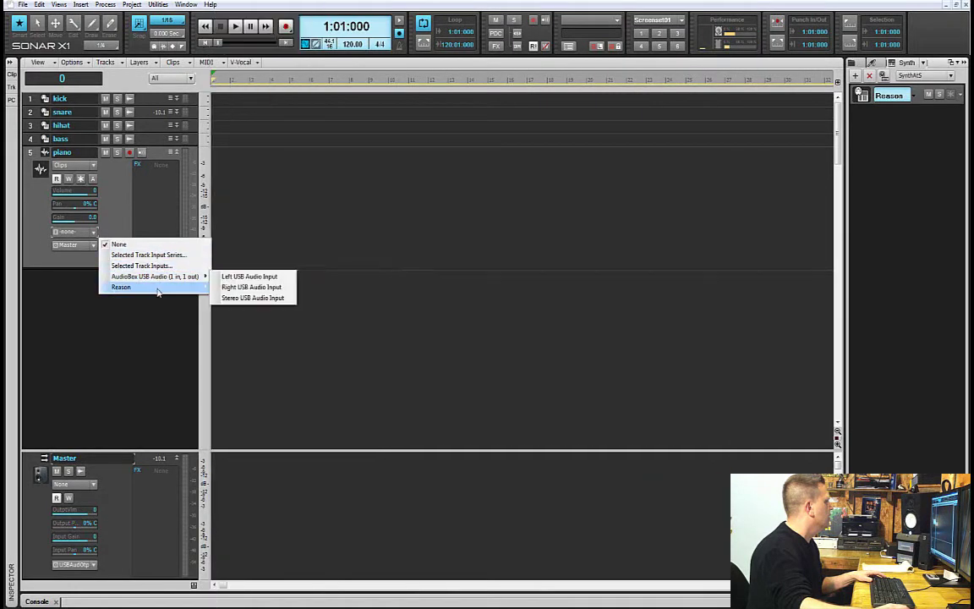
{"action": "mouse_move", "coordinate": [157, 291]}
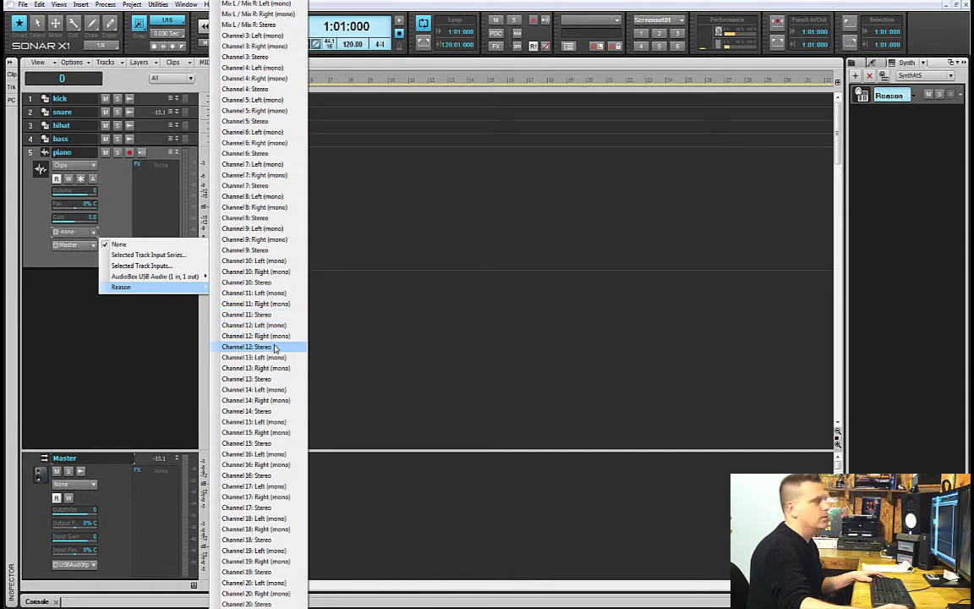
{"action": "left_click", "coordinate": [274, 348]}
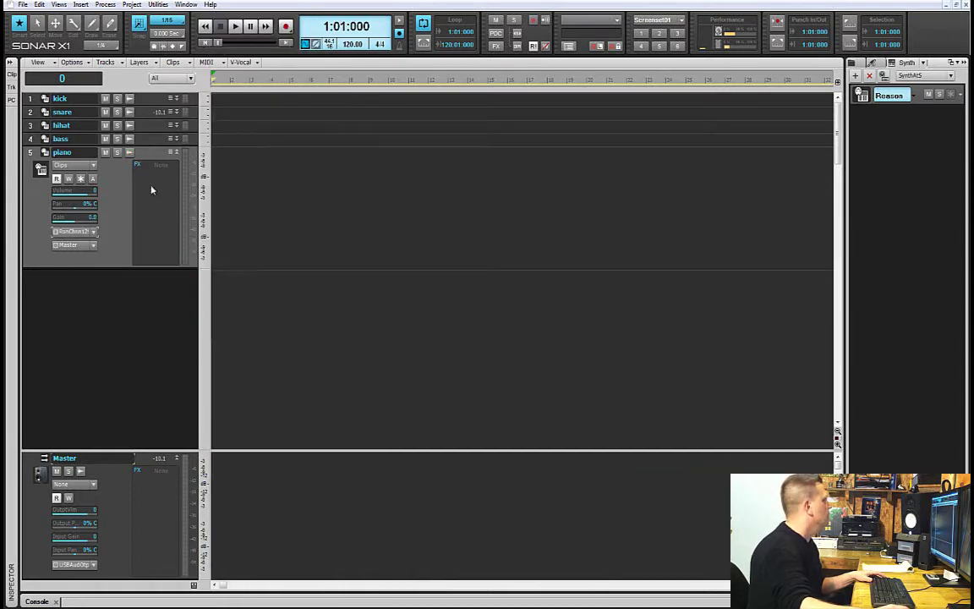
{"action": "left_click", "coordinate": [177, 154]}
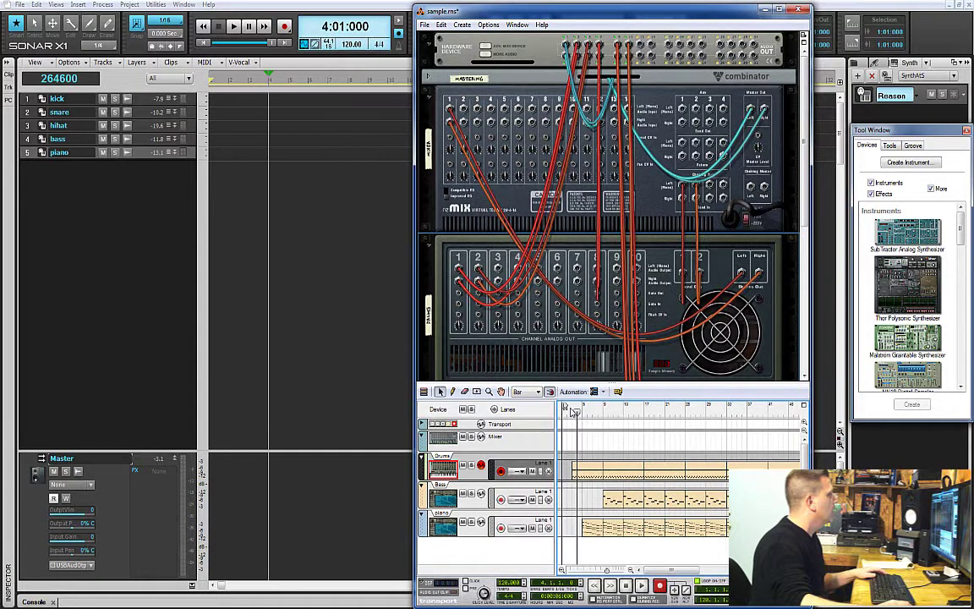
Step: Play the Reason song from bar 3 and expand SONAR's kick, snare, hihat, bass and piano strips to show their meters
{"action": "left_click", "coordinate": [574, 412]}
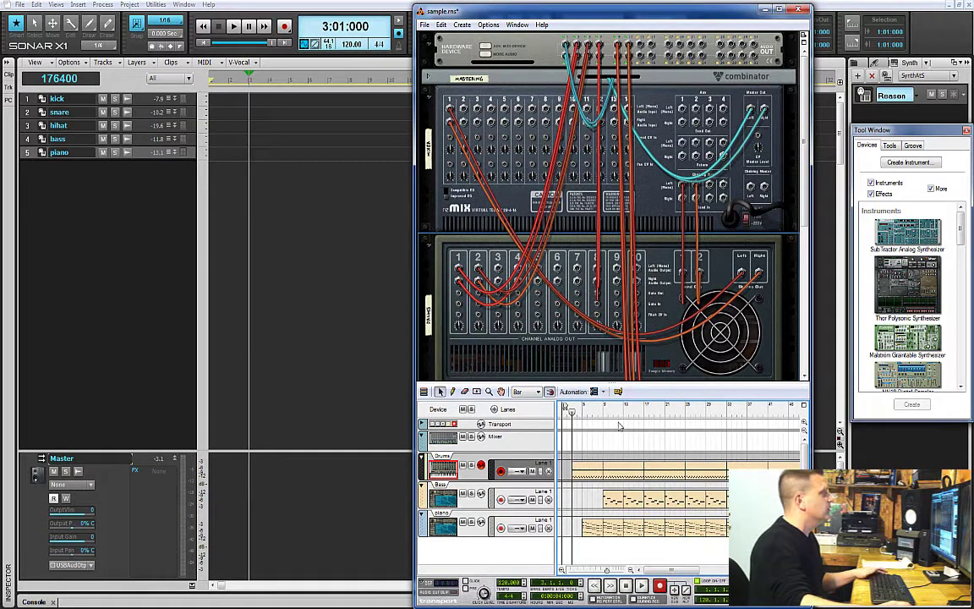
{"action": "key", "text": "space"}
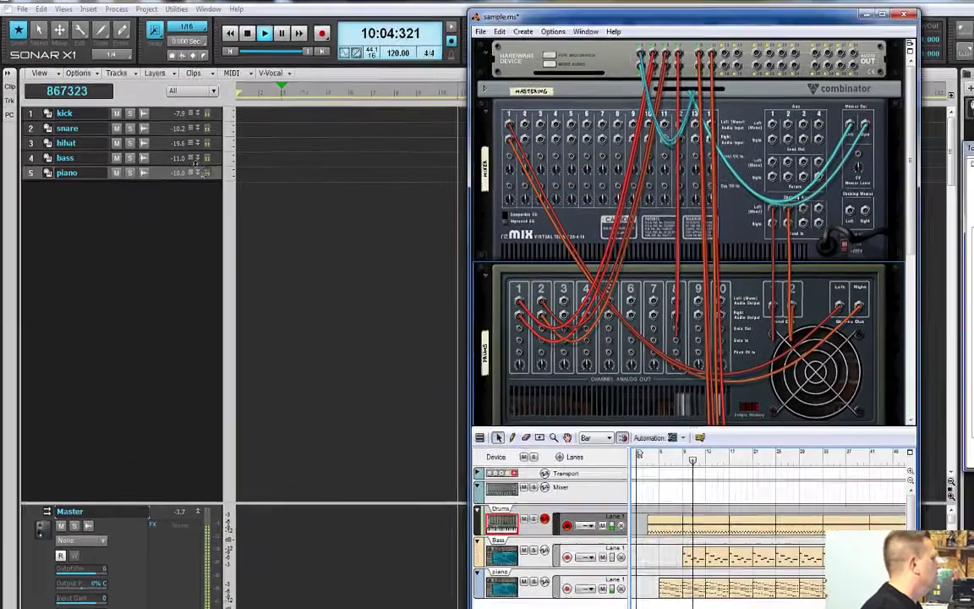
{"action": "double_click", "coordinate": [203, 173]}
{"action": "double_click", "coordinate": [203, 157]}
{"action": "double_click", "coordinate": [196, 140]}
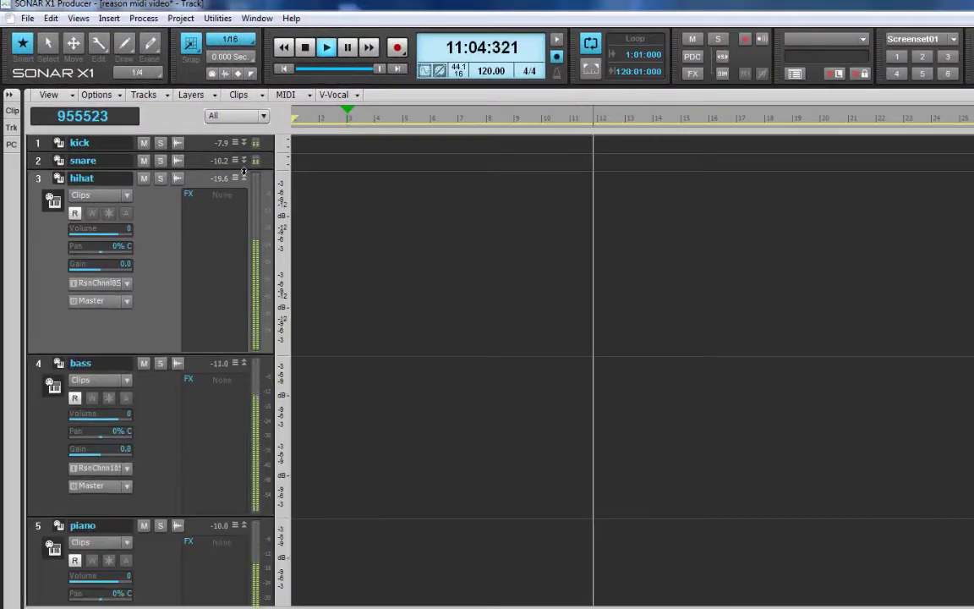
{"action": "left_click", "coordinate": [243, 165]}
{"action": "double_click", "coordinate": [248, 146]}
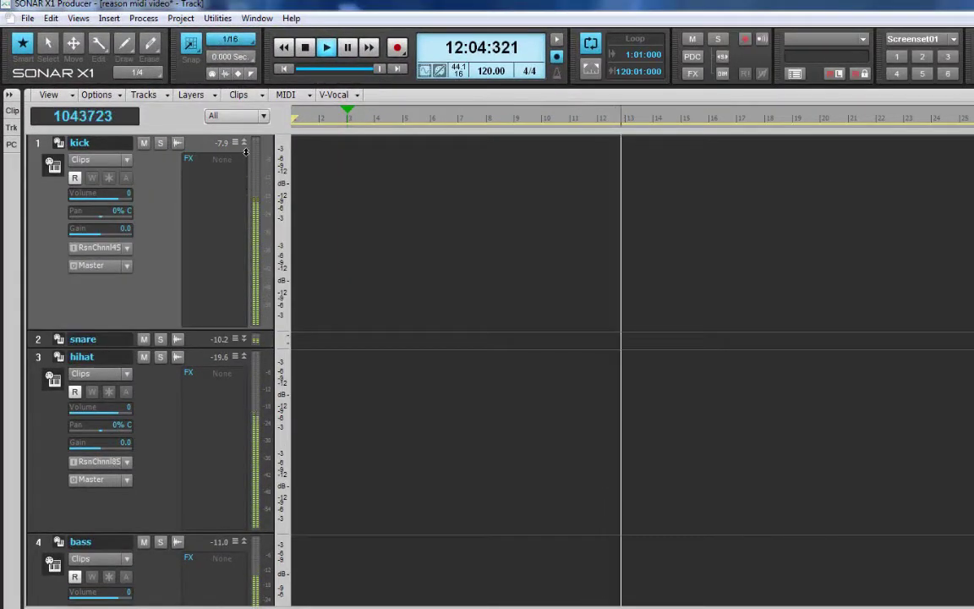
{"action": "key", "text": "space"}
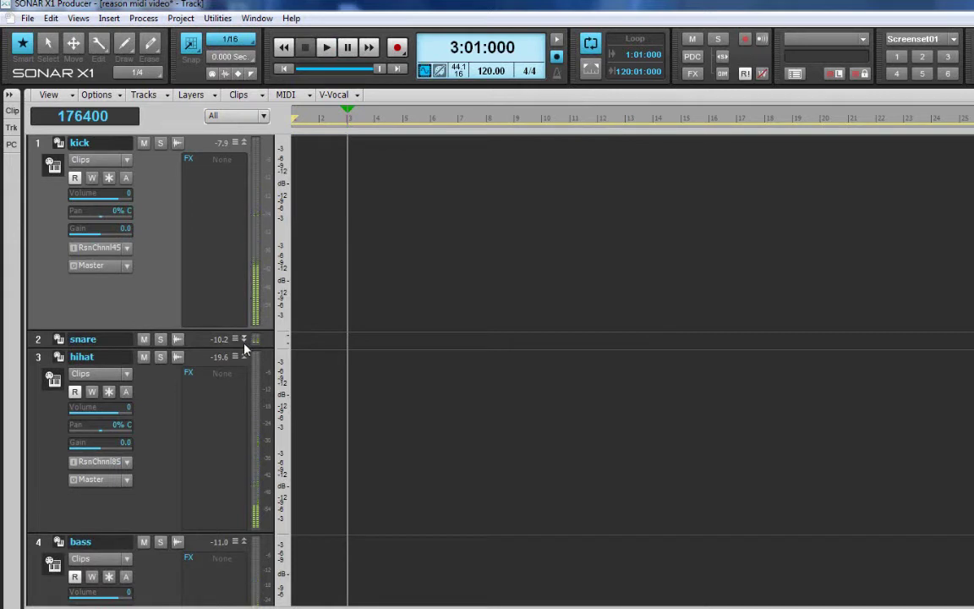
{"action": "double_click", "coordinate": [247, 345]}
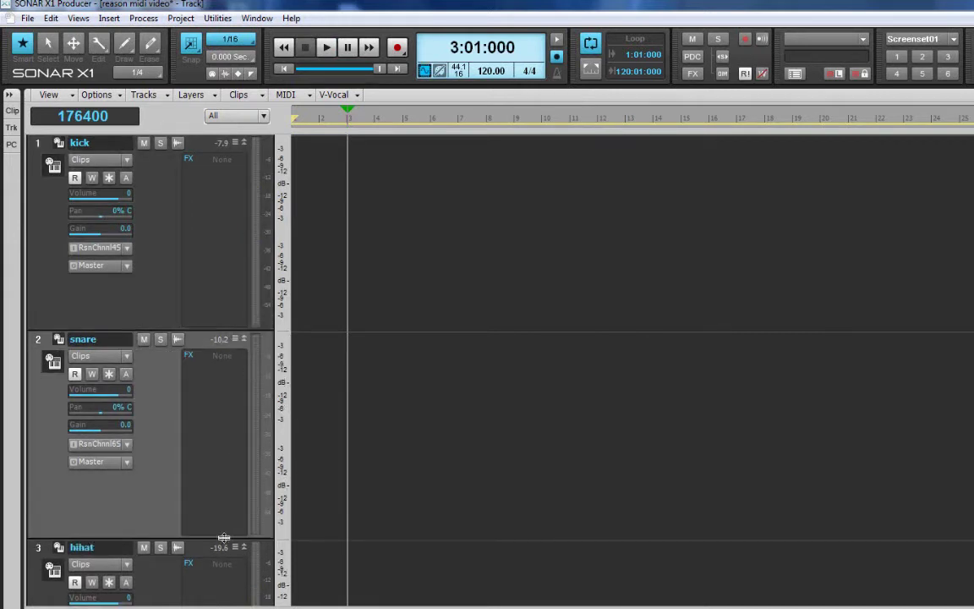
Step: Play the song again, moving the playback start to about bar 9 on SONAR's timeline
{"action": "scroll", "coordinate": [253, 448], "scroll_direction": "down", "scroll_amount": 2}
{"action": "scroll", "coordinate": [254, 453], "scroll_direction": "up", "scroll_amount": 2}
{"action": "key", "text": "space"}
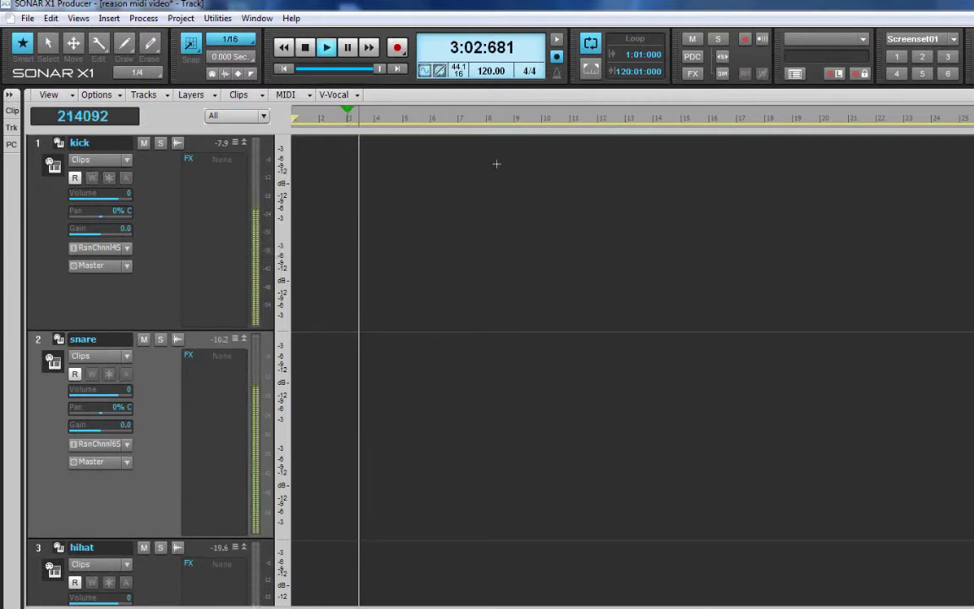
{"action": "key", "text": "space"}
{"action": "left_click", "coordinate": [528, 119]}
{"action": "key", "text": "space"}
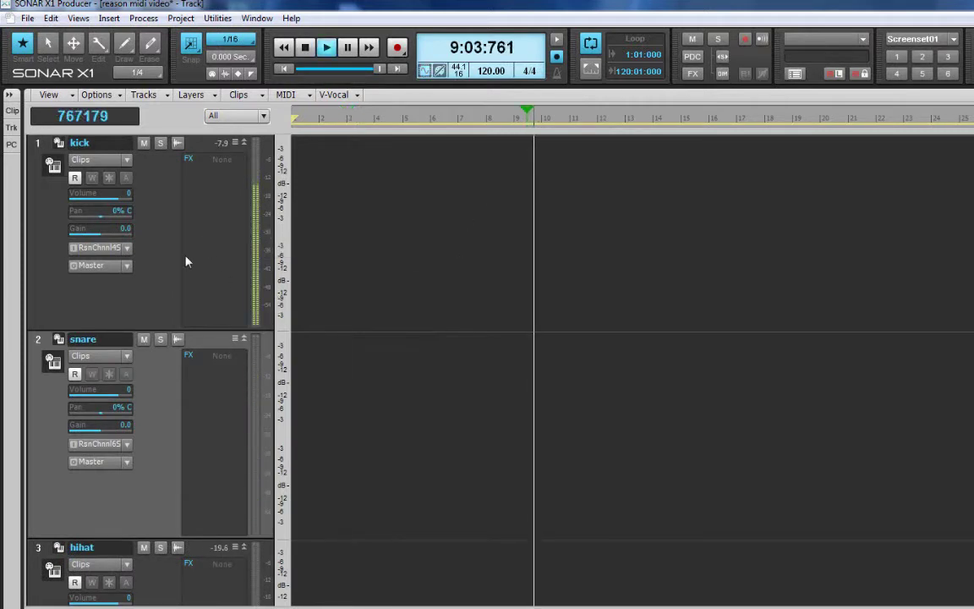
Step: Solo the kick, snare and hihat tracks one at a time during playback, releasing each solo before the following one
{"action": "left_click", "coordinate": [161, 144]}
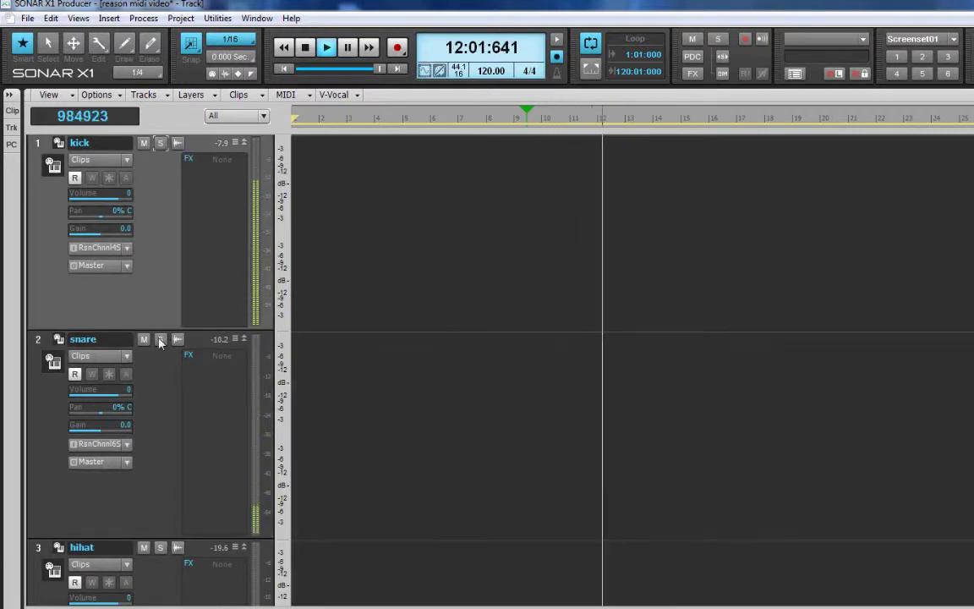
{"action": "left_click", "coordinate": [161, 339]}
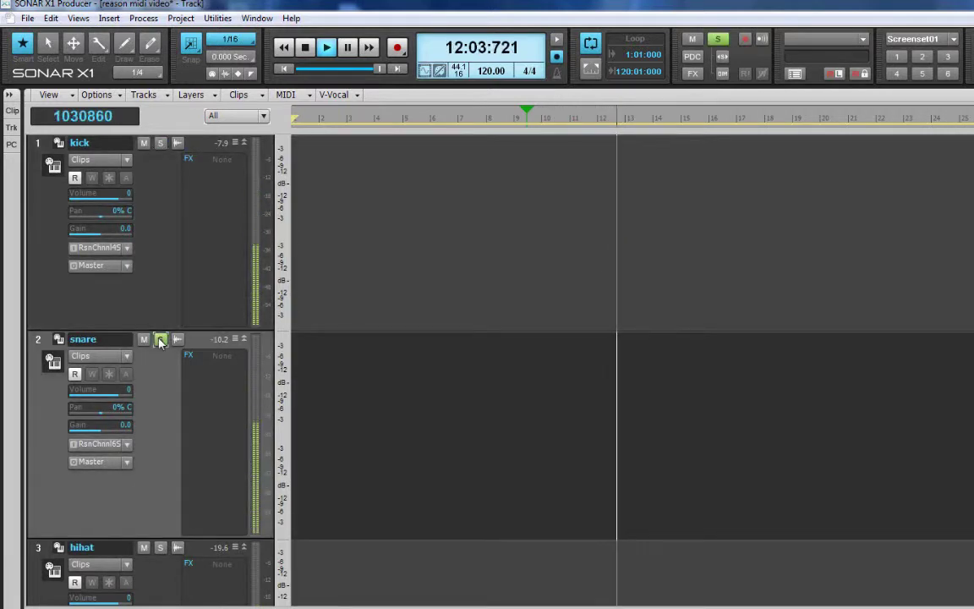
{"action": "left_click", "coordinate": [161, 339]}
{"action": "scroll", "coordinate": [160, 387], "scroll_direction": "down", "scroll_amount": 4}
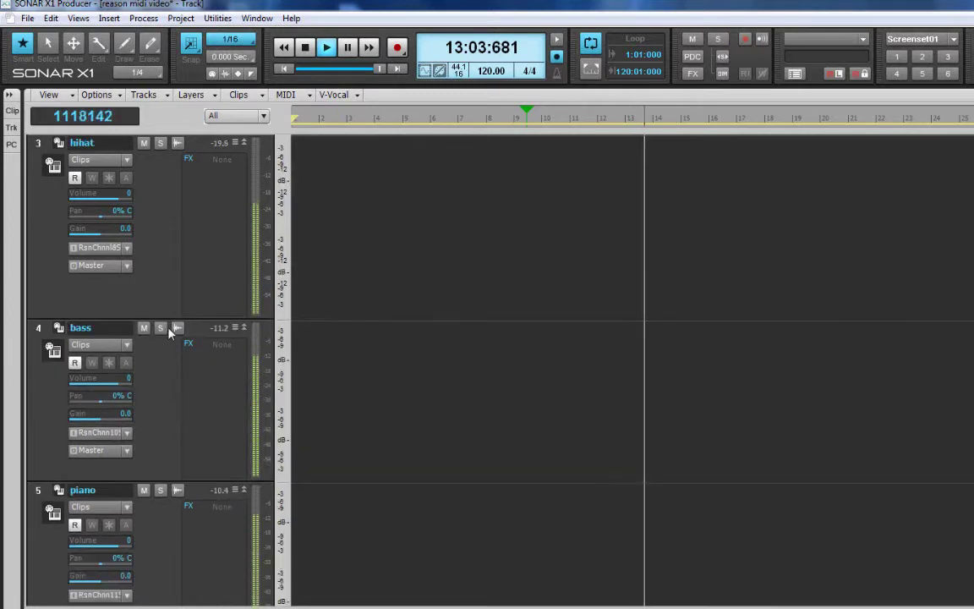
{"action": "left_click", "coordinate": [161, 143]}
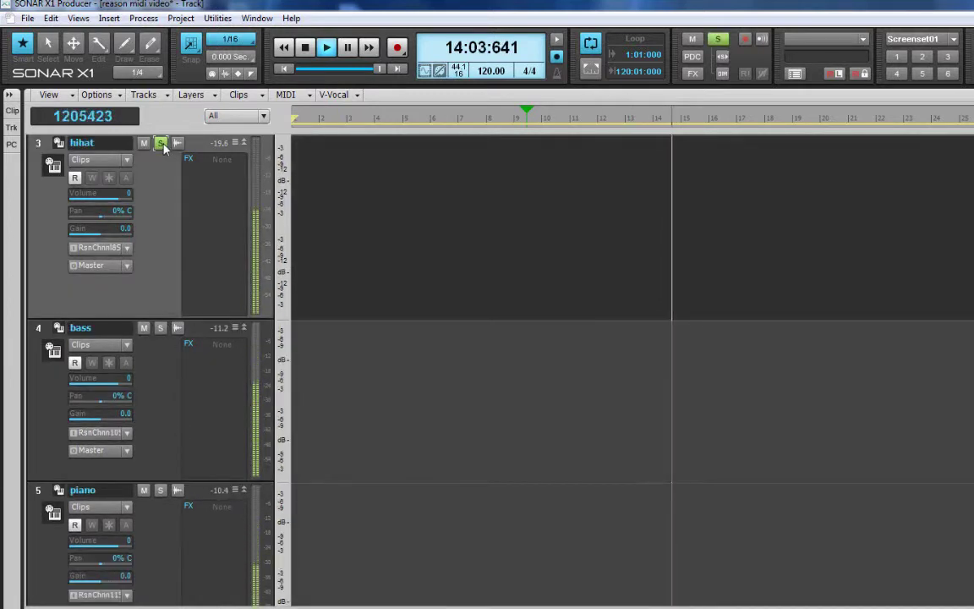
{"action": "left_click", "coordinate": [161, 143]}
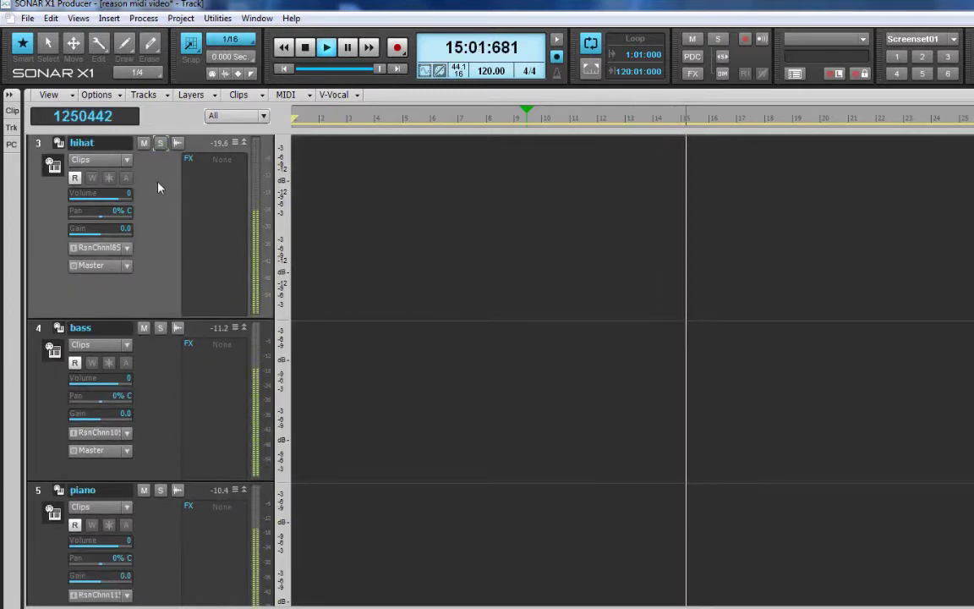
Step: Solo the bass track and the piano track in turn during playback, turning each solo off again
{"action": "left_click", "coordinate": [161, 328]}
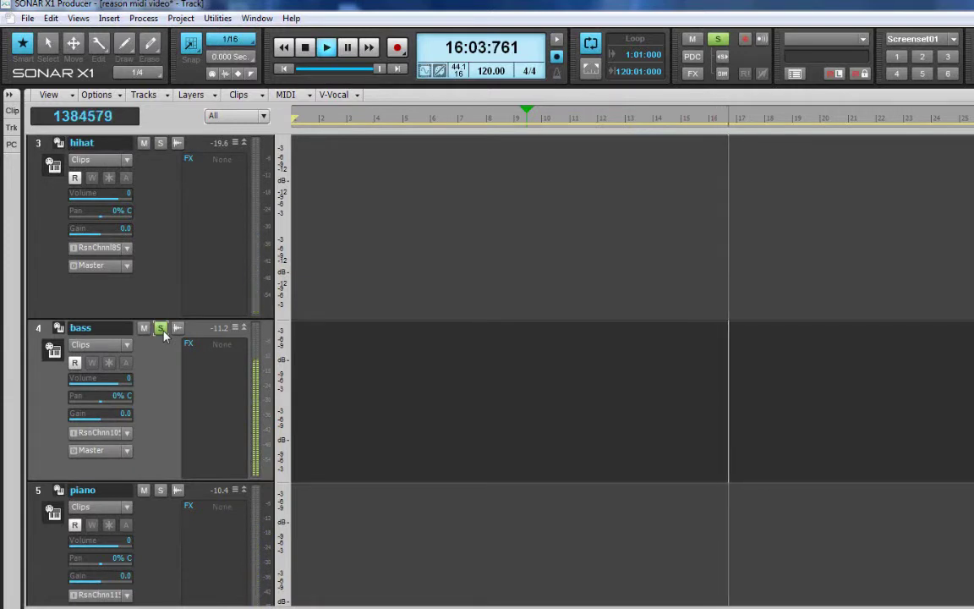
{"action": "left_click", "coordinate": [161, 328]}
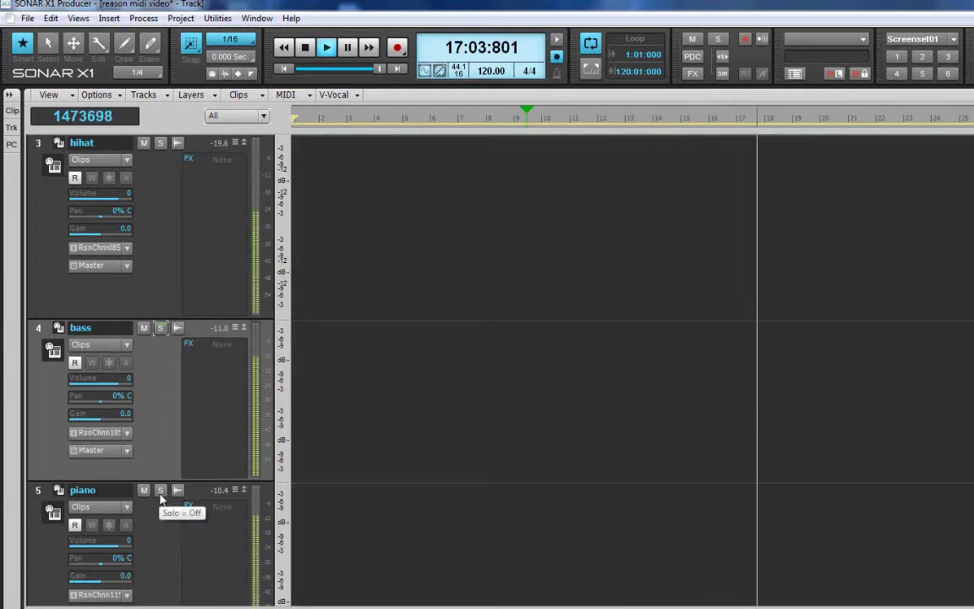
{"action": "scroll", "coordinate": [161, 499], "scroll_direction": "down", "scroll_amount": 1}
{"action": "left_click", "coordinate": [161, 307]}
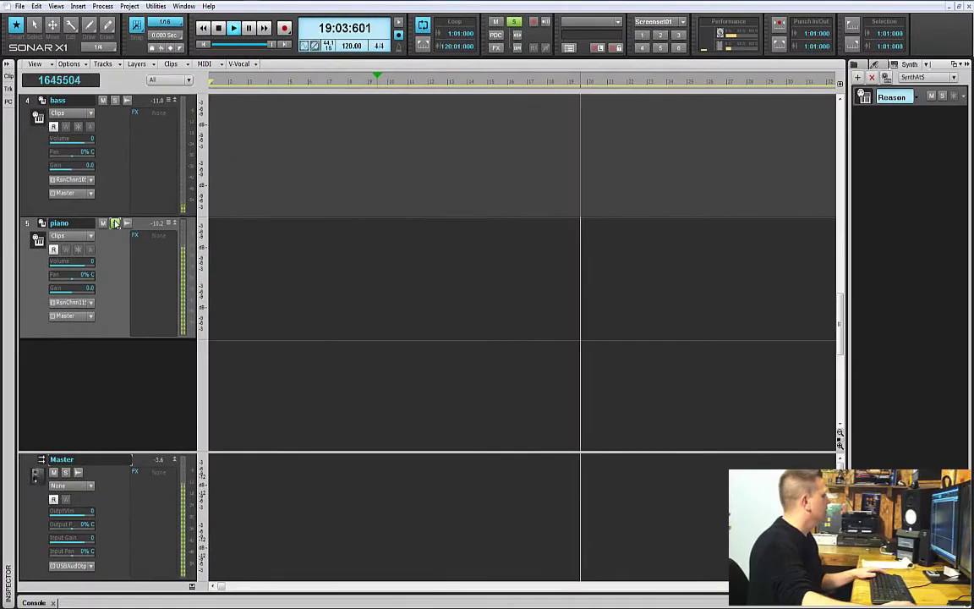
{"action": "left_click", "coordinate": [117, 229]}
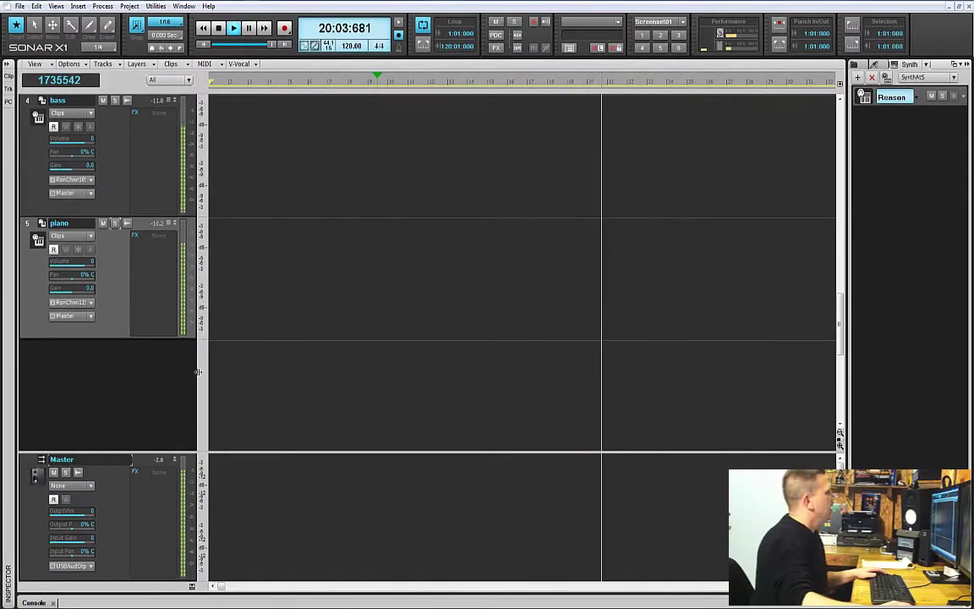